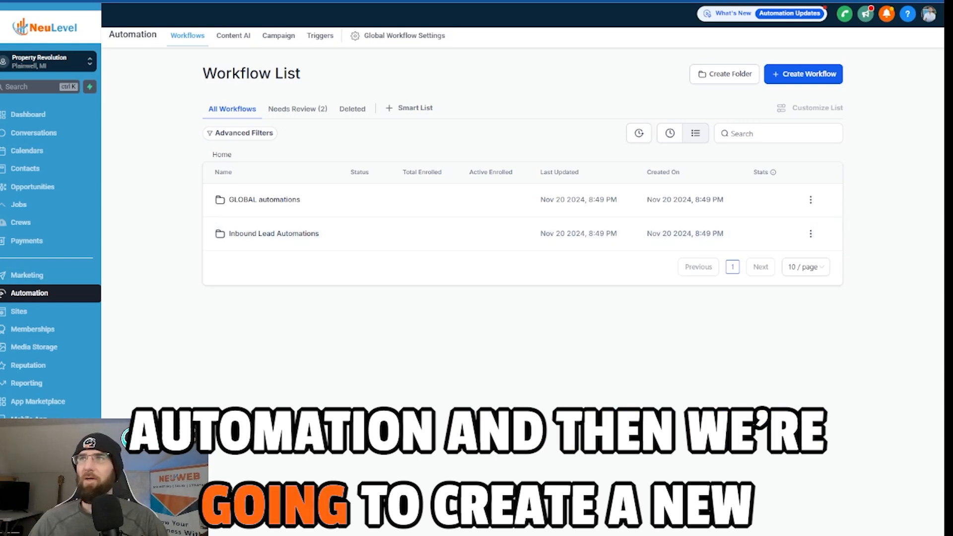
# Create a new workflow and name it "Webhook Test Flow".
pyautogui.click(804, 74)
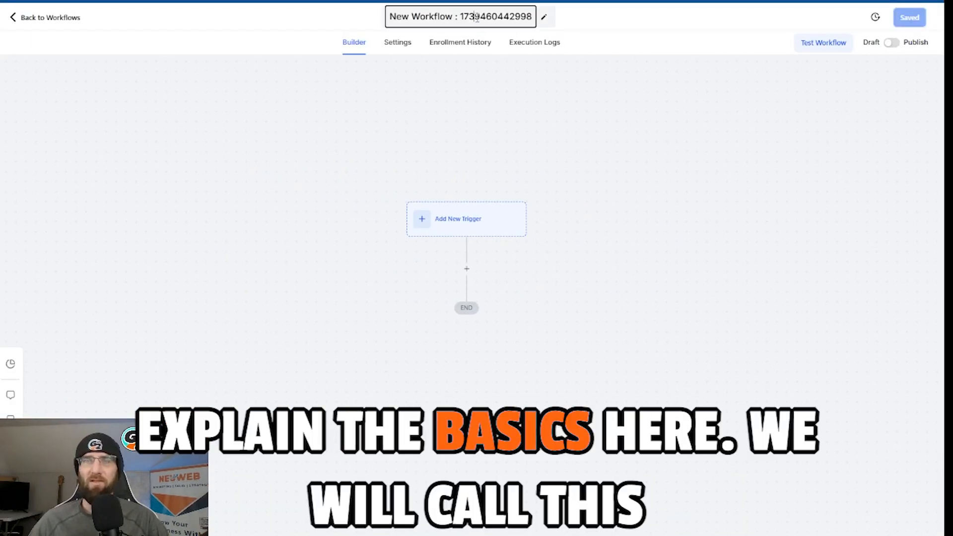
pyautogui.tripleClick(476, 18)
pyautogui.write('Webh')
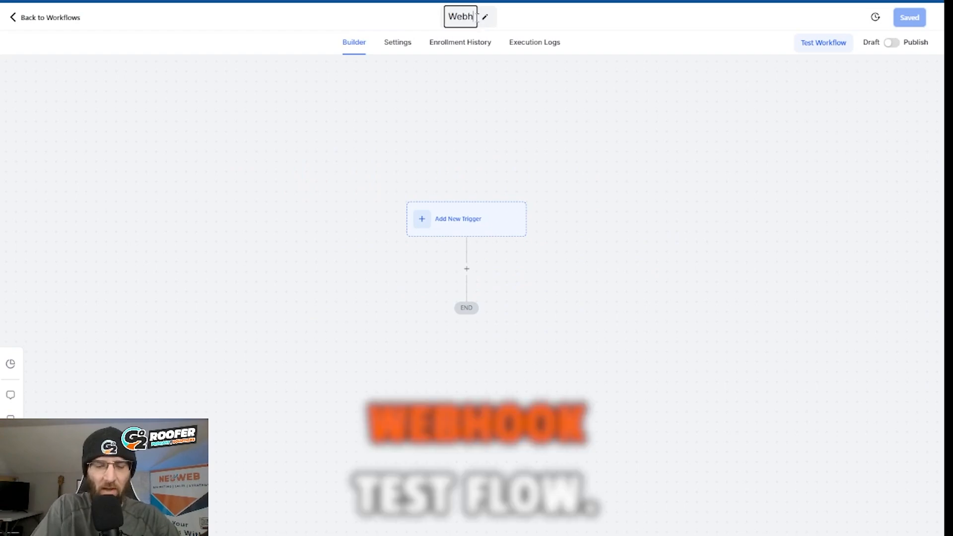
pyautogui.write('ook Test Flow')
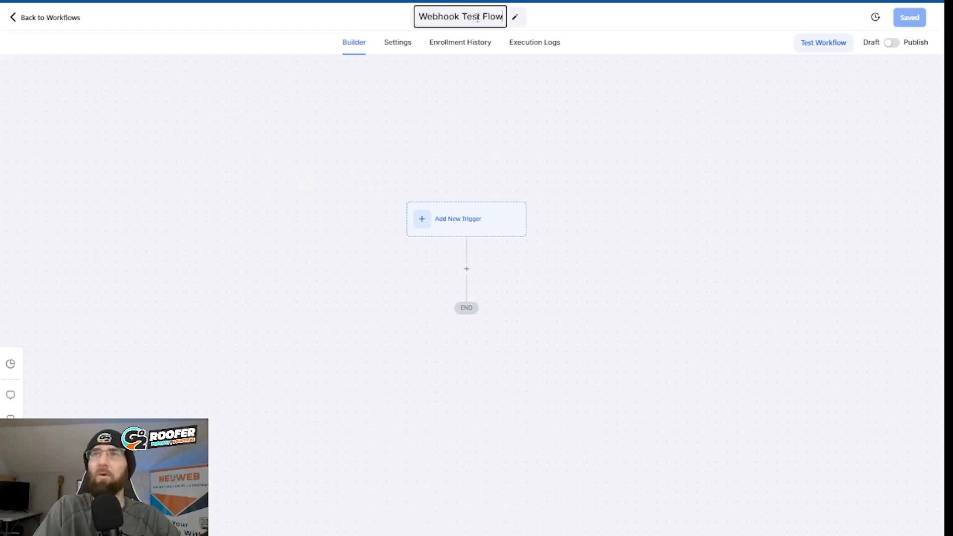
pyautogui.click(577, 109)
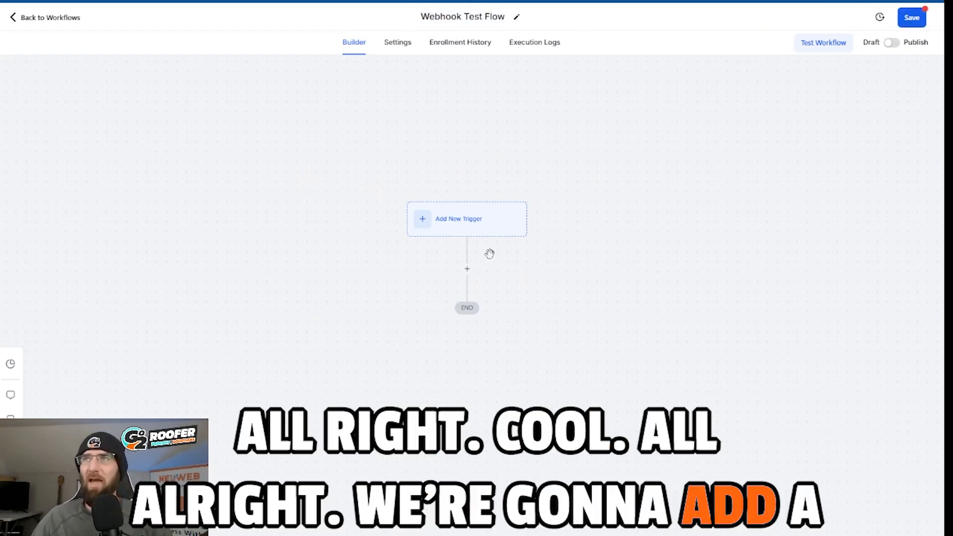
# Add a Form Submitted trigger to the workflow and name it "Test Webhook Form Submitted".
pyautogui.moveTo(527, 250); pyautogui.dragTo(527, 222)
pyautogui.scroll(-1, 528, 222)
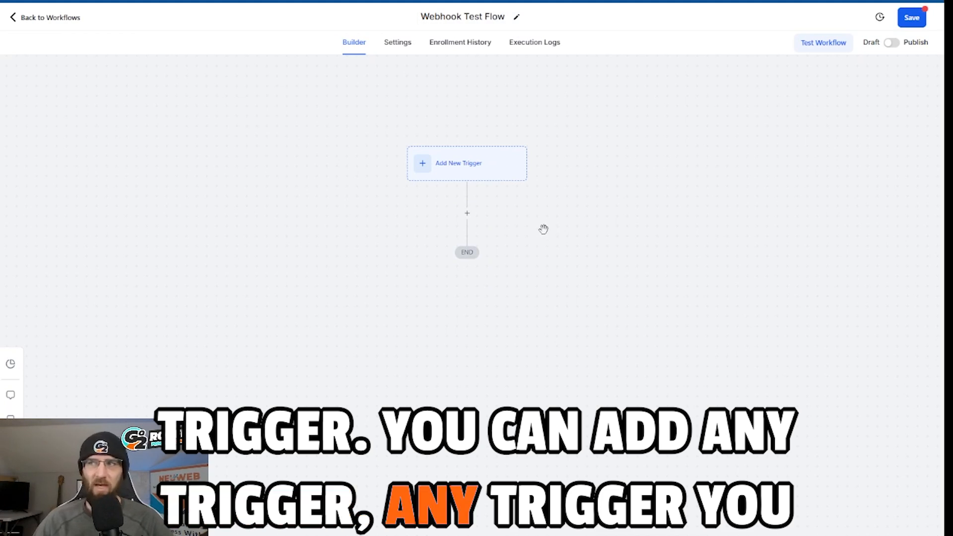
pyautogui.click(448, 168)
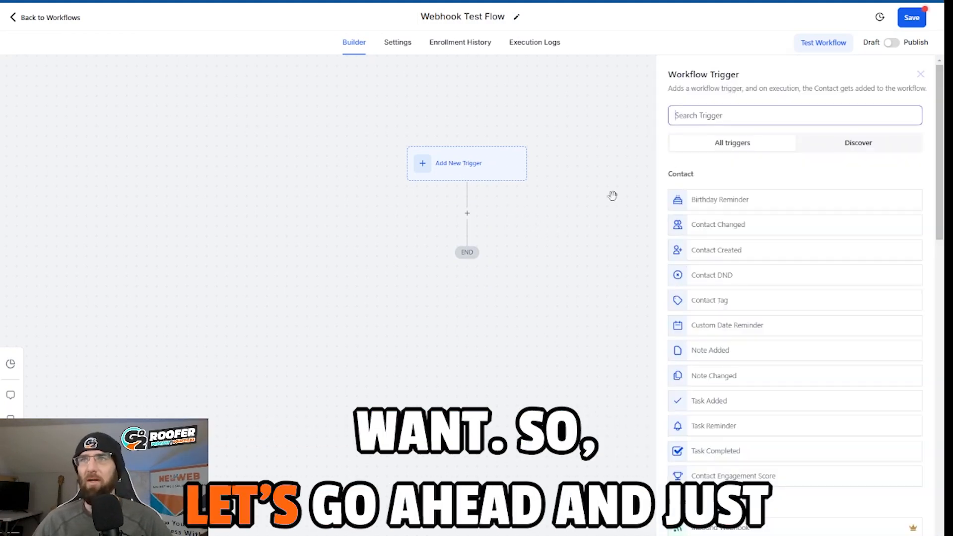
pyautogui.click(710, 119)
pyautogui.write('form')
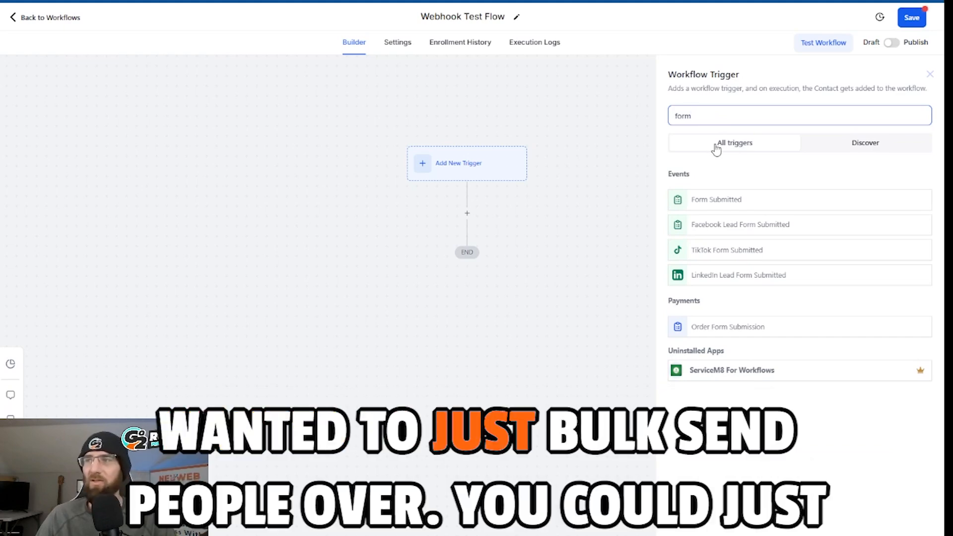
pyautogui.click(706, 200)
pyautogui.click(514, 188)
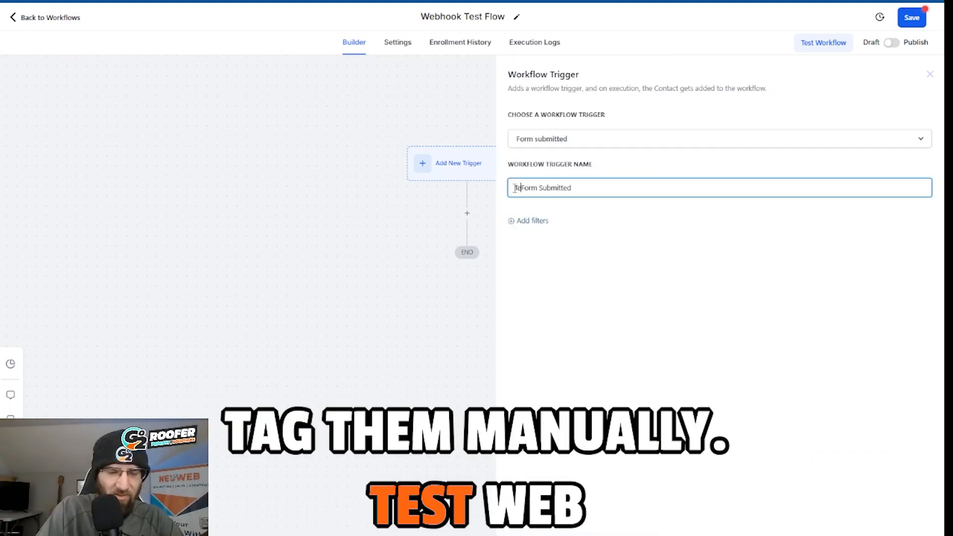
pyautogui.write('Test Webhook')
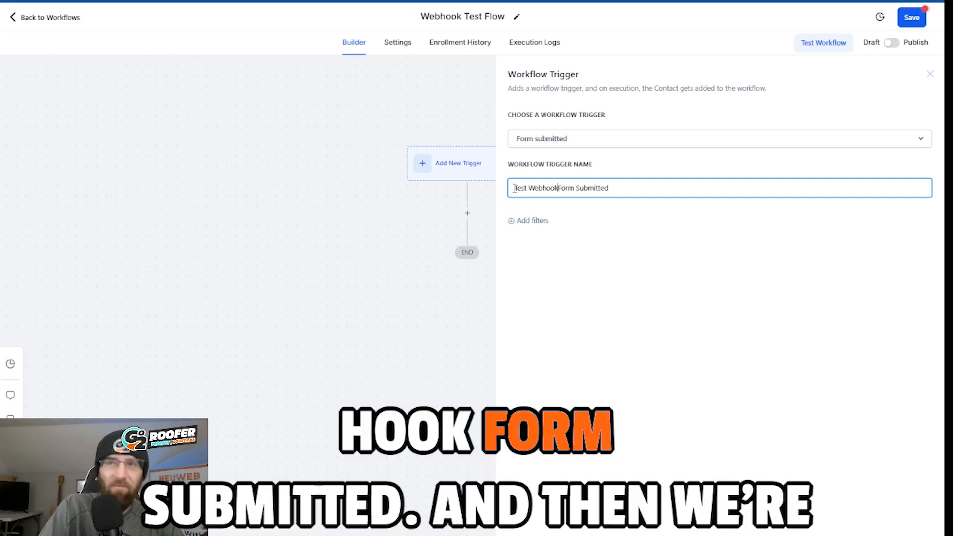
# Filter the trigger so that Form is "Test Webhook Form", and save it.
pyautogui.click(535, 222)
pyautogui.click(547, 240)
pyautogui.click(545, 302)
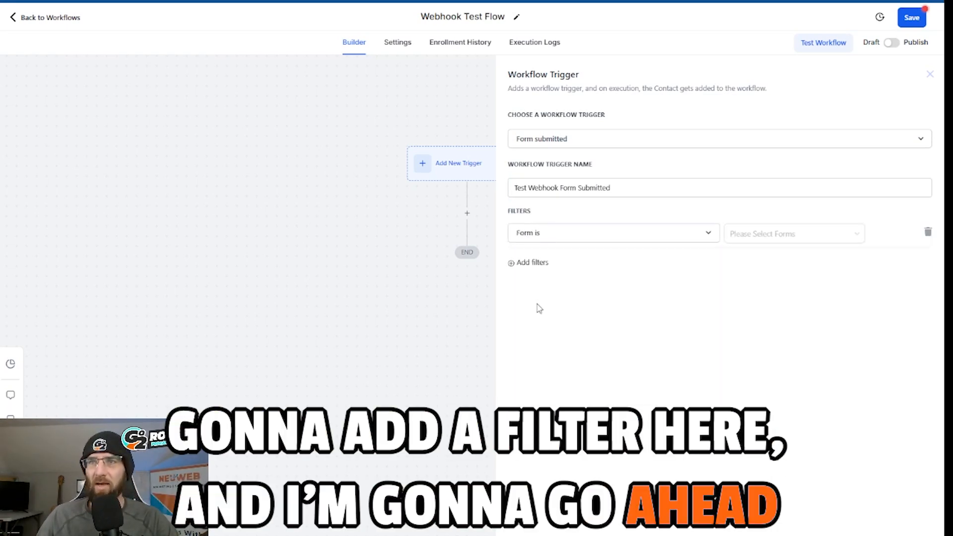
pyautogui.click(761, 242)
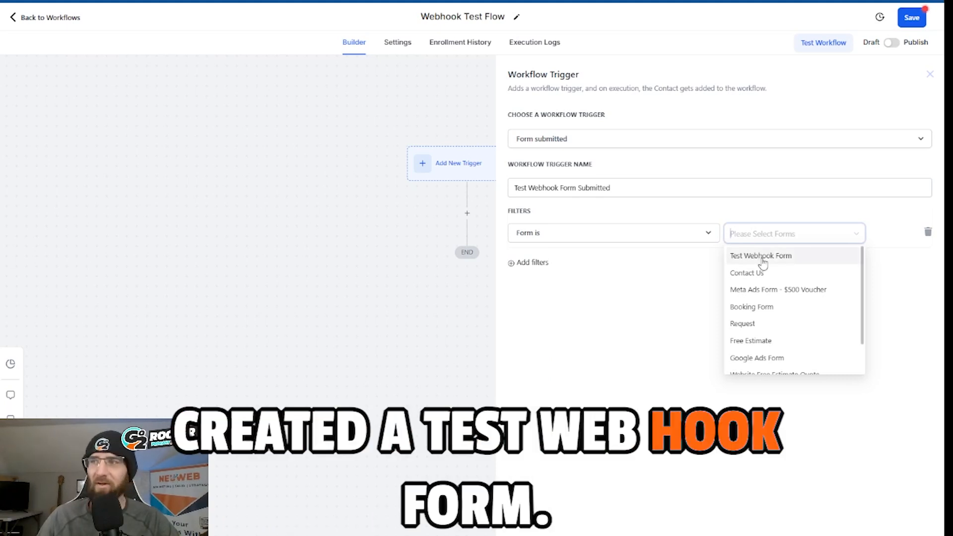
pyautogui.click(763, 256)
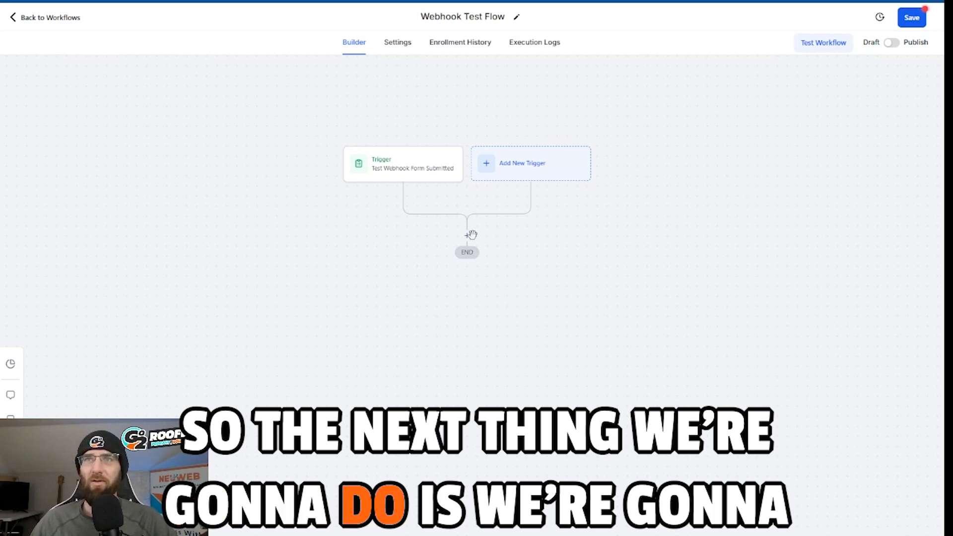
# Add a standard Webhook action below the trigger with the POST method and try to save it without a URL.
pyautogui.click(465, 238)
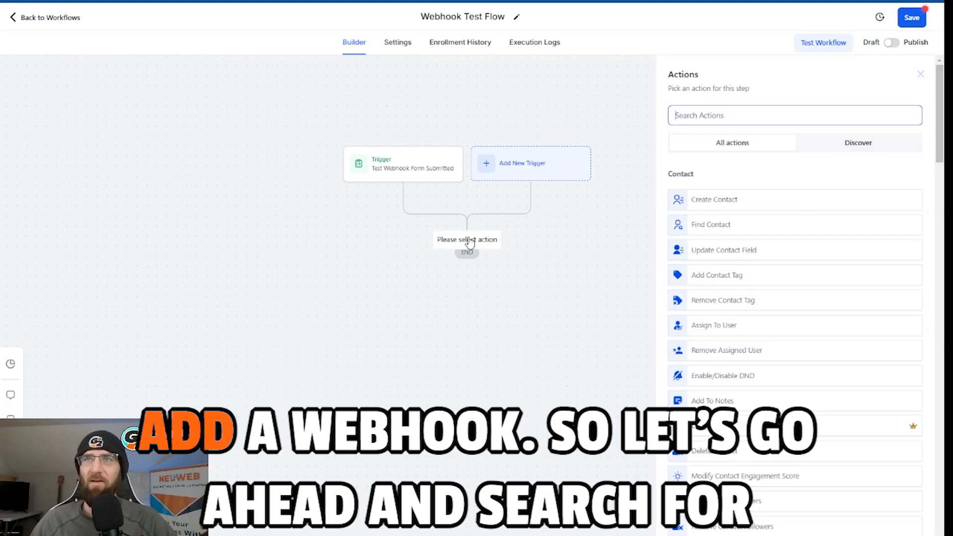
pyautogui.click(706, 115)
pyautogui.write('web')
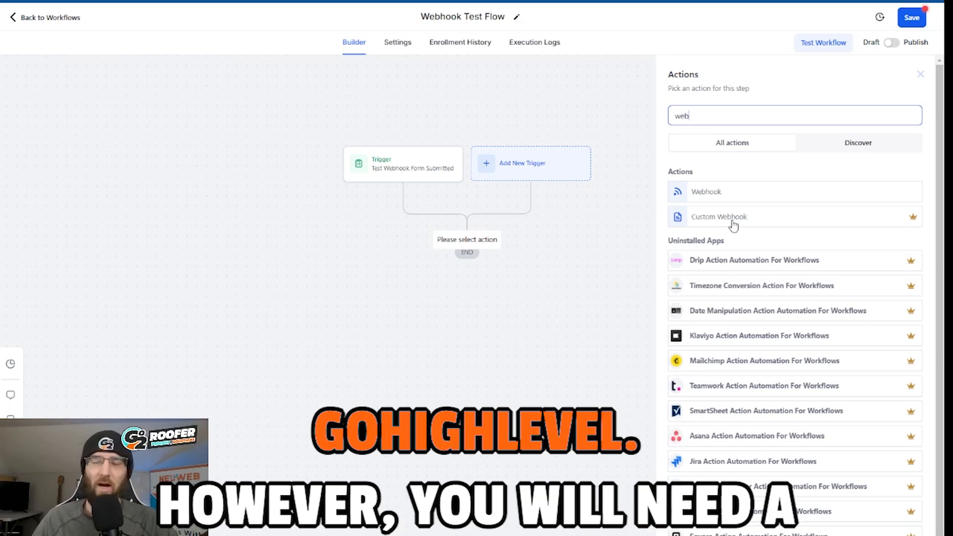
pyautogui.click(707, 194)
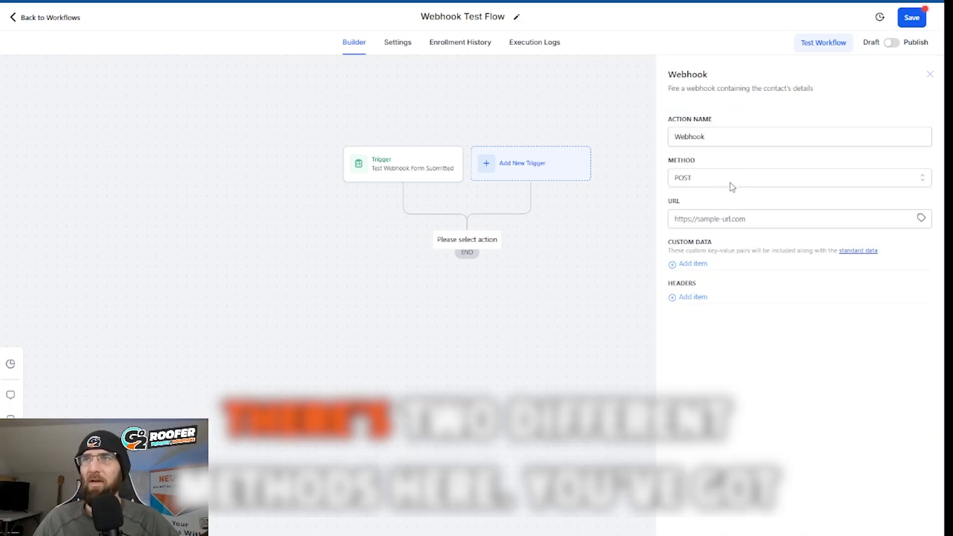
pyautogui.click(732, 176)
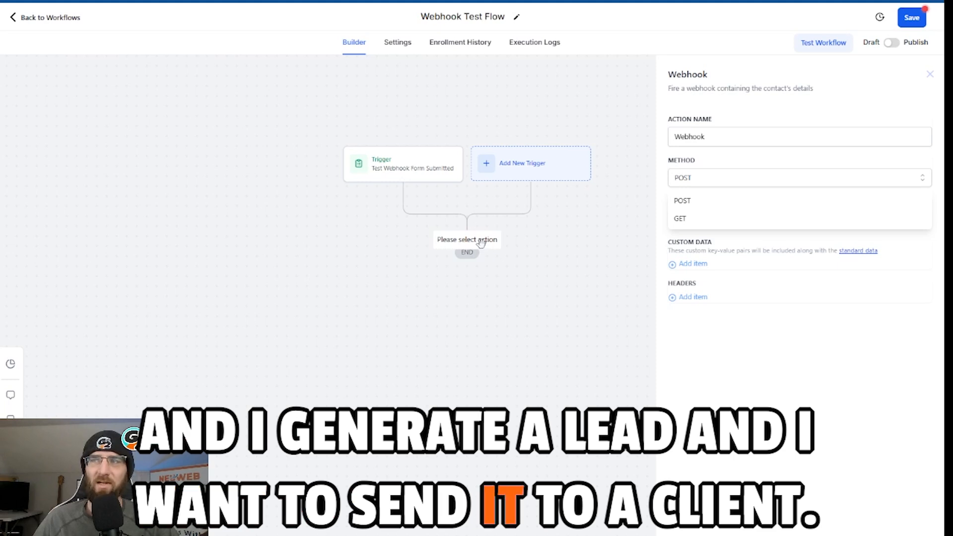
pyautogui.click(683, 200)
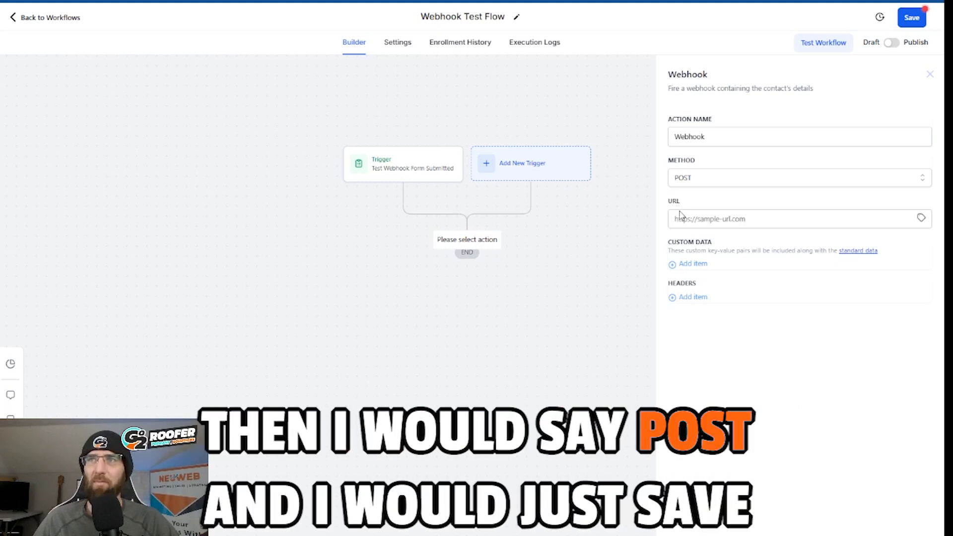
pyautogui.click(901, 532)
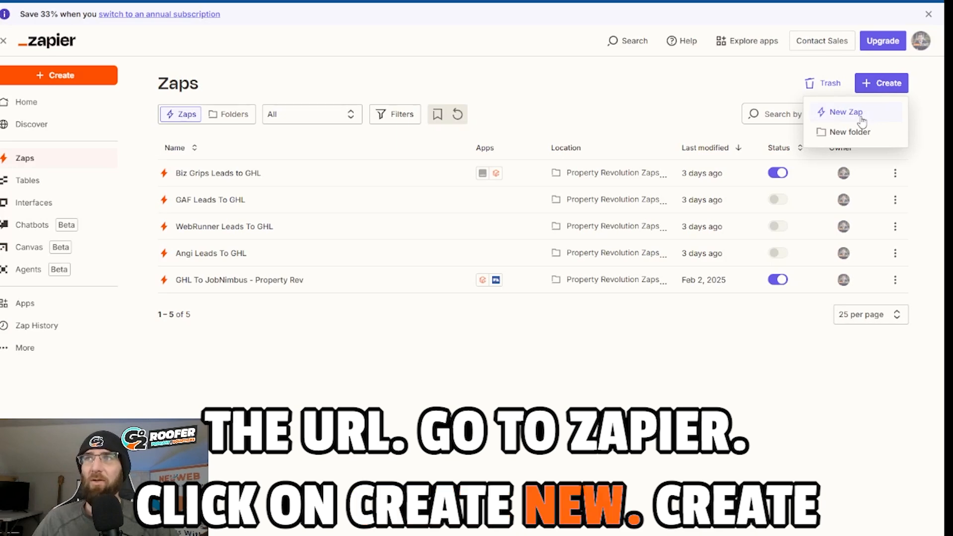
# Switch to Zapier and create a new Zap triggered by Webhooks with the Catch Hook event.
pyautogui.click(846, 110)
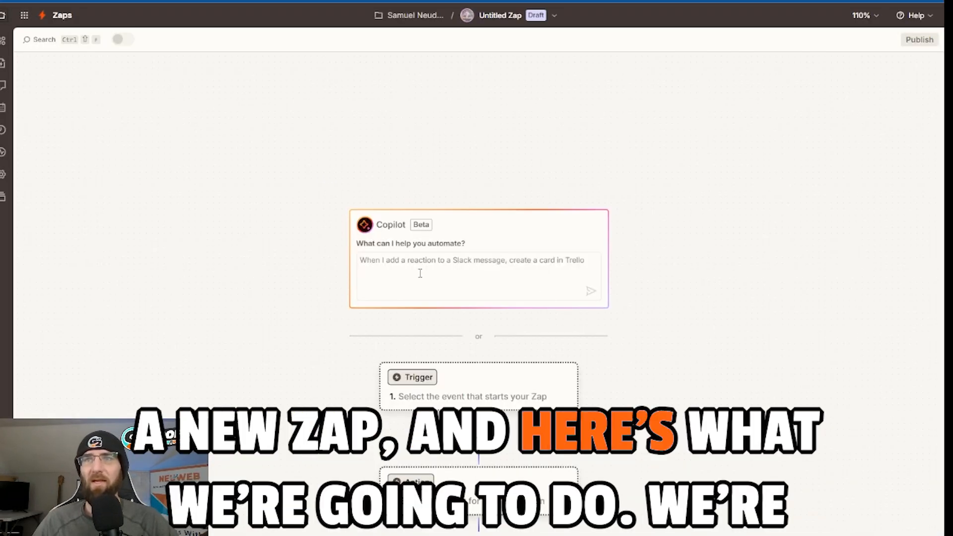
pyautogui.click(471, 392)
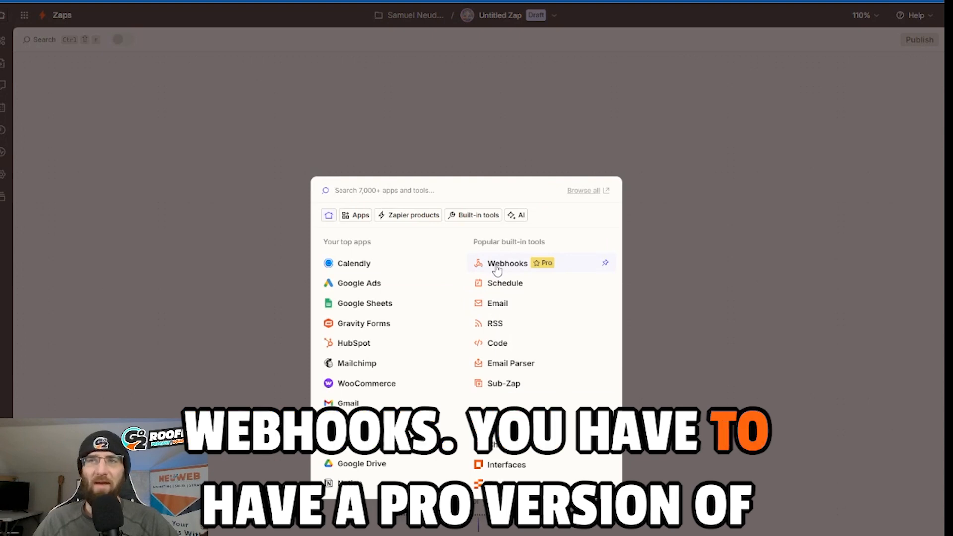
pyautogui.click(492, 264)
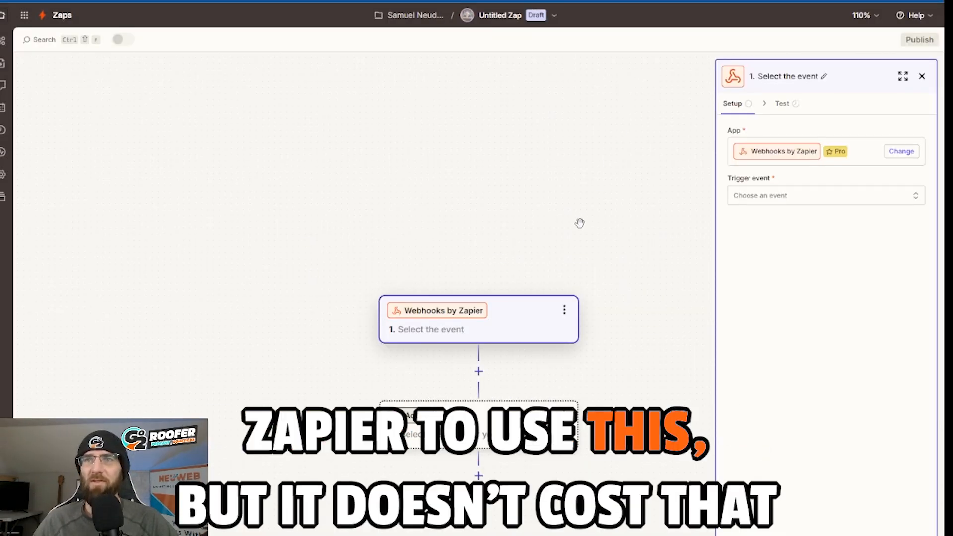
pyautogui.scroll(-3, 581, 221)
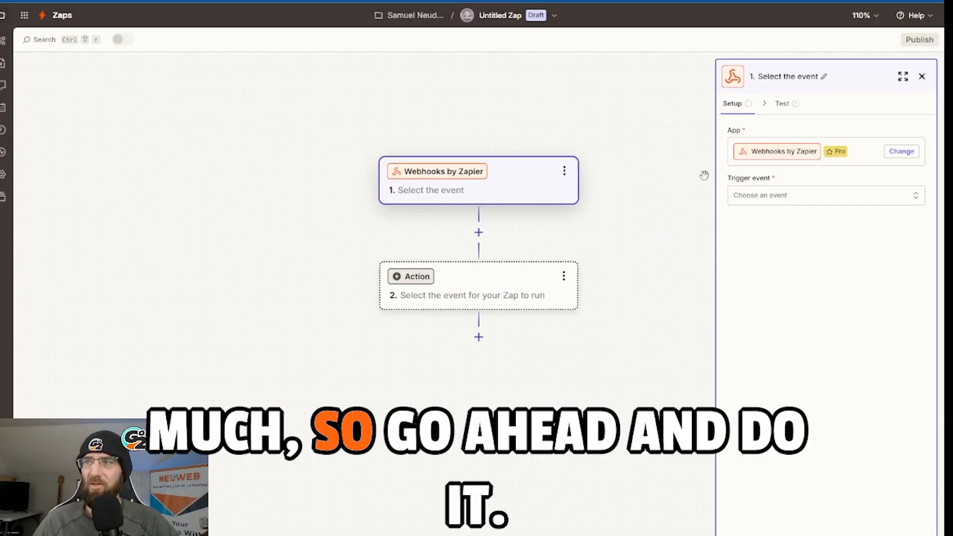
pyautogui.click(768, 198)
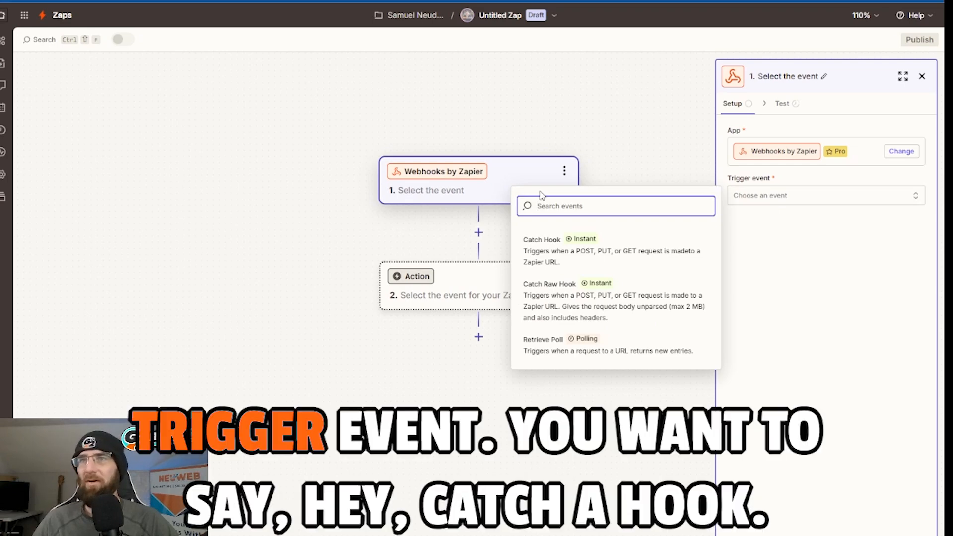
pyautogui.click(543, 258)
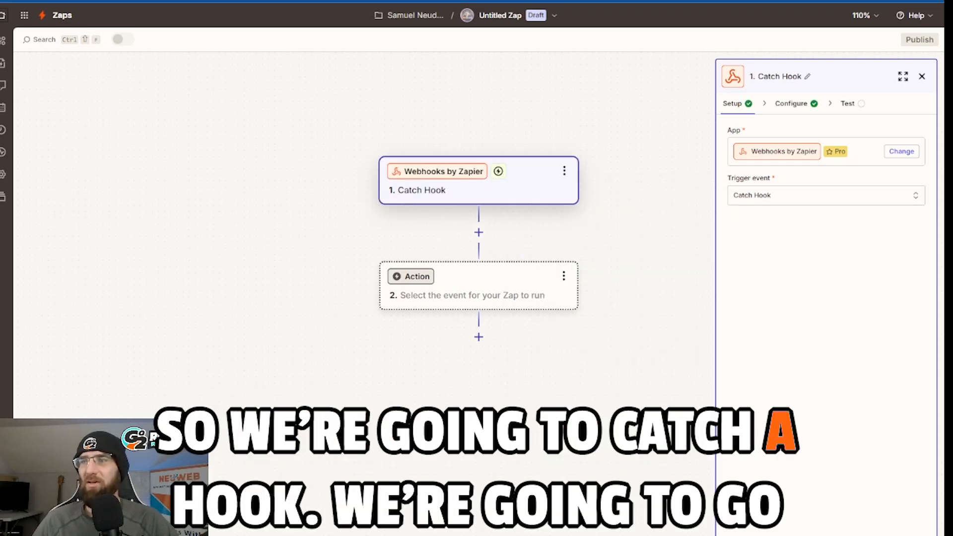
# Continue through the Catch Hook setup with the child key left empty and copy the Zap's webhook URL.
pyautogui.click(827, 231)
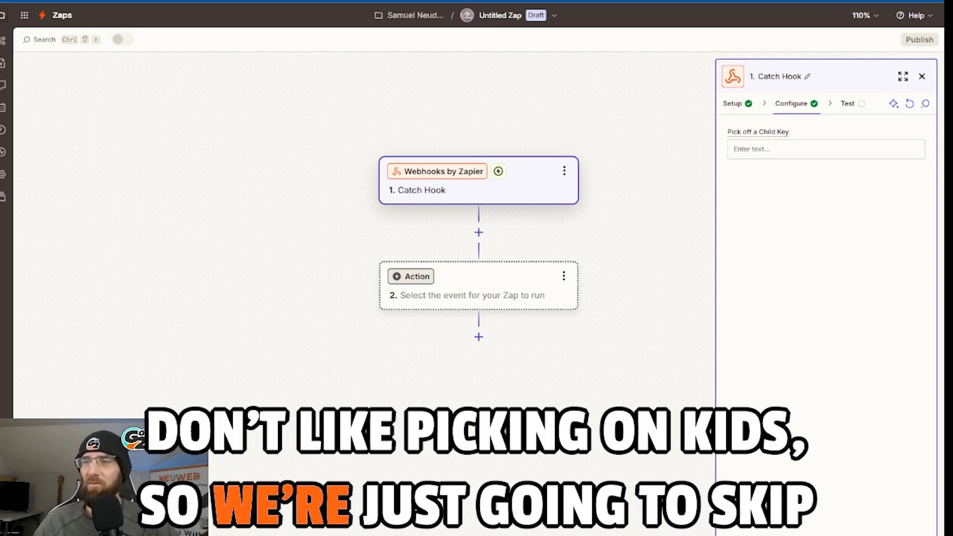
pyautogui.click(826, 533)
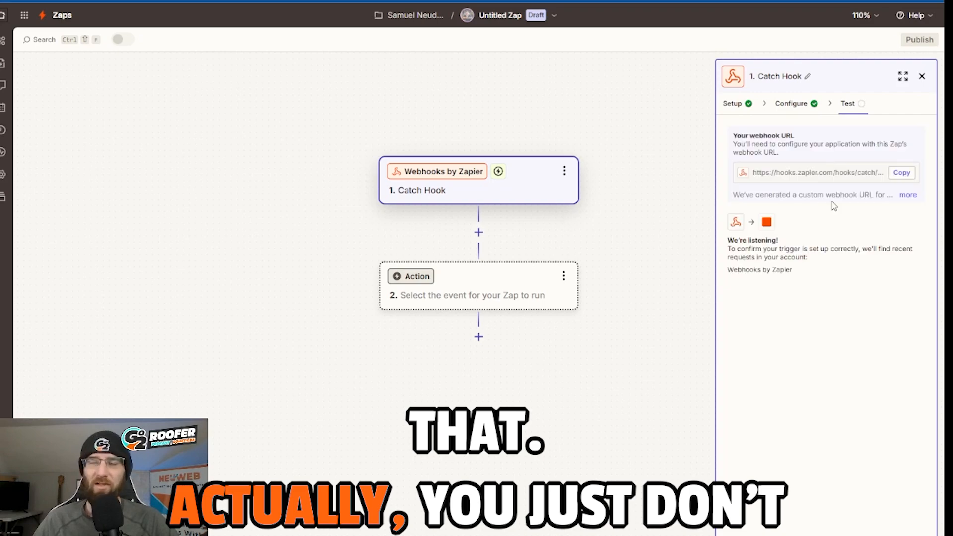
pyautogui.click(900, 172)
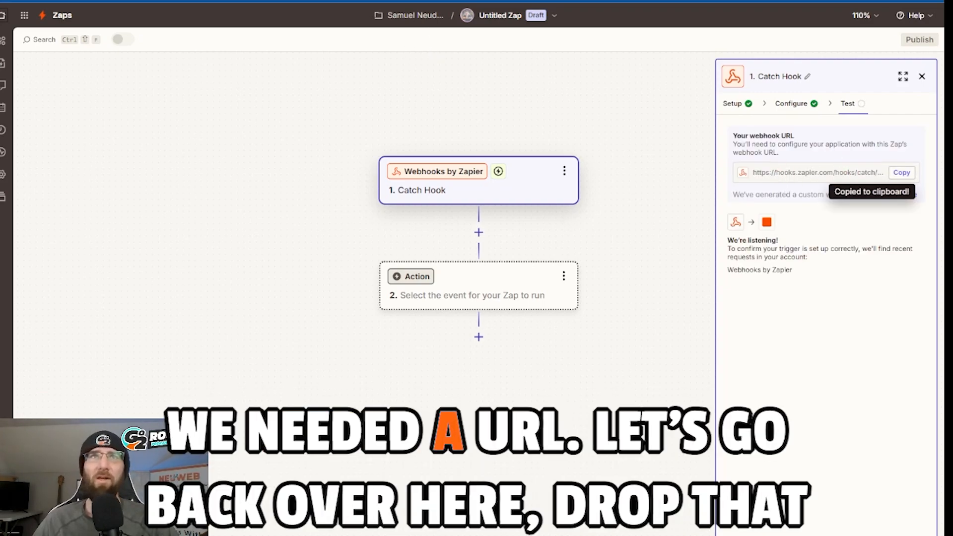
# Switch back to the Webhook Test Flow workflow, save the Webhook action with the copied Zapier URL, and publish the workflow.
pyautogui.click(407, 1)
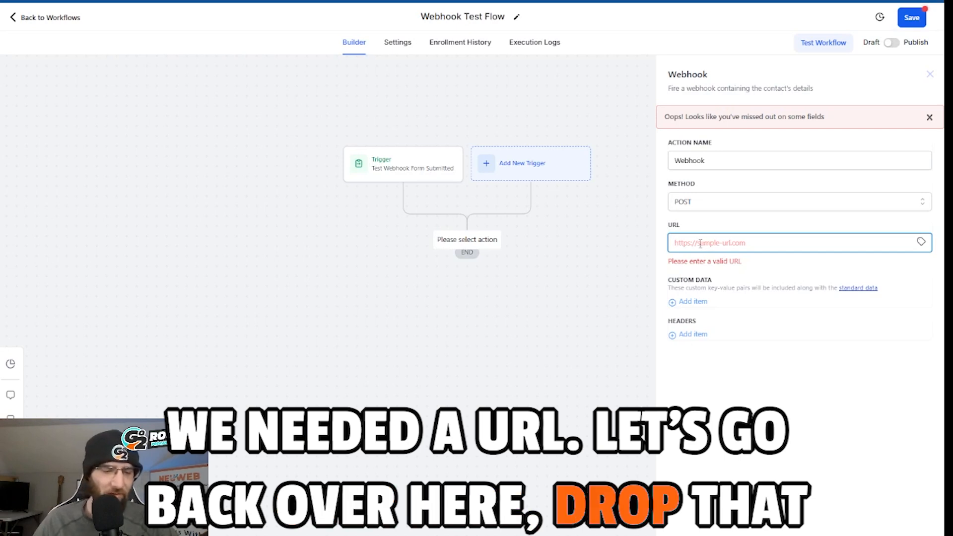
pyautogui.hotkey('ctrl', 'v')
pyautogui.click(901, 534)
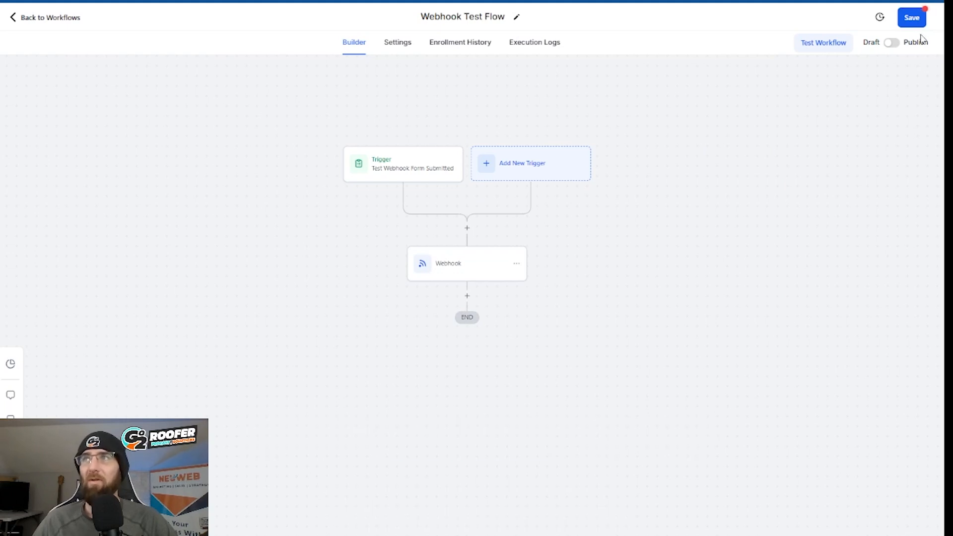
pyautogui.click(891, 42)
pyautogui.click(909, 20)
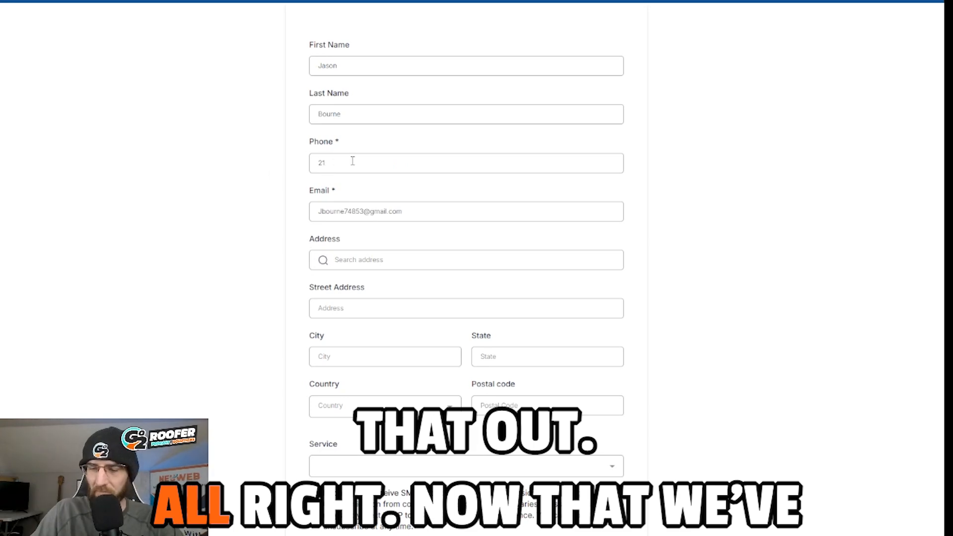
# Fill in the test webhook form with the contact's name, phone number, email and full address.
pyautogui.click(416, 327)
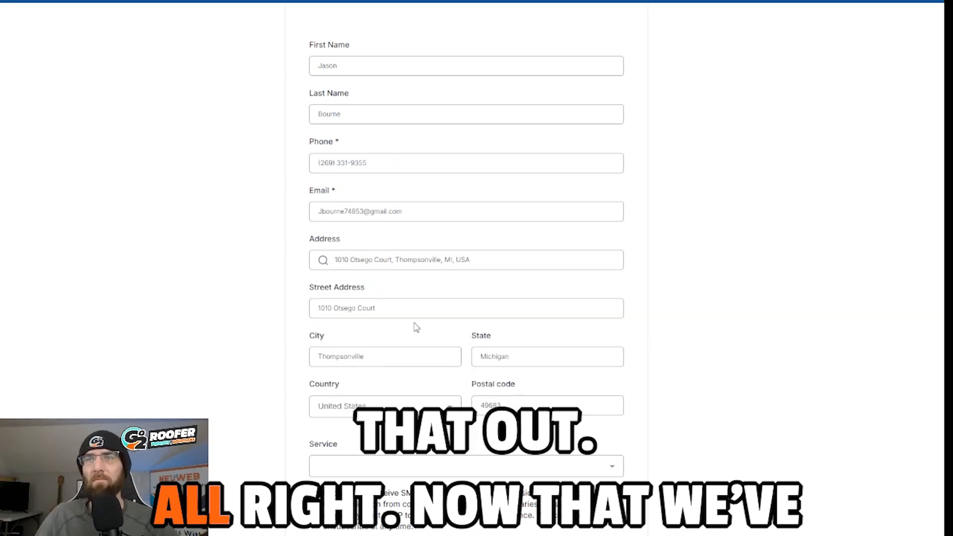
pyautogui.scroll(-2, 569, 464)
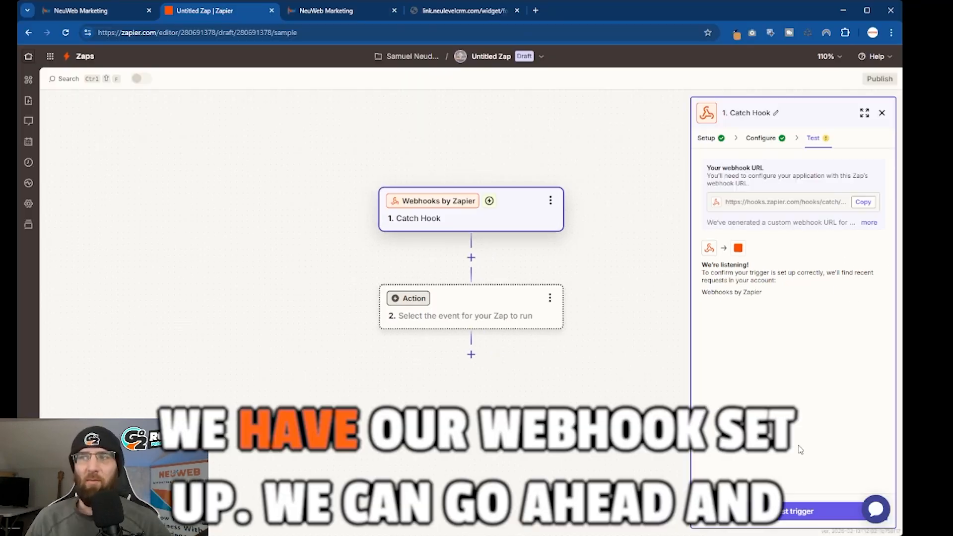
# Switch to Zapier, test the Catch Hook trigger, and examine the contact fields in the received request record.
pyautogui.click(793, 514)
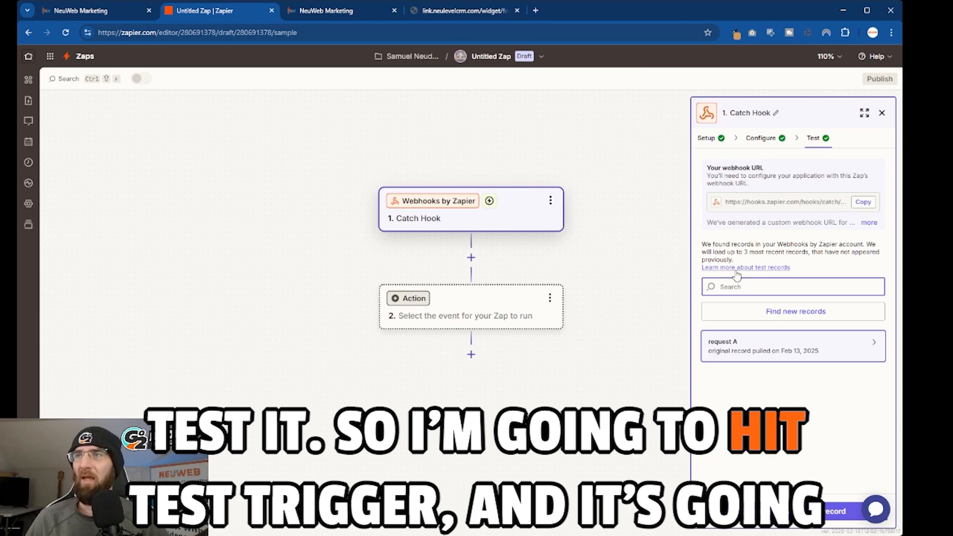
pyautogui.click(771, 351)
pyautogui.scroll(-15, 528, 148)
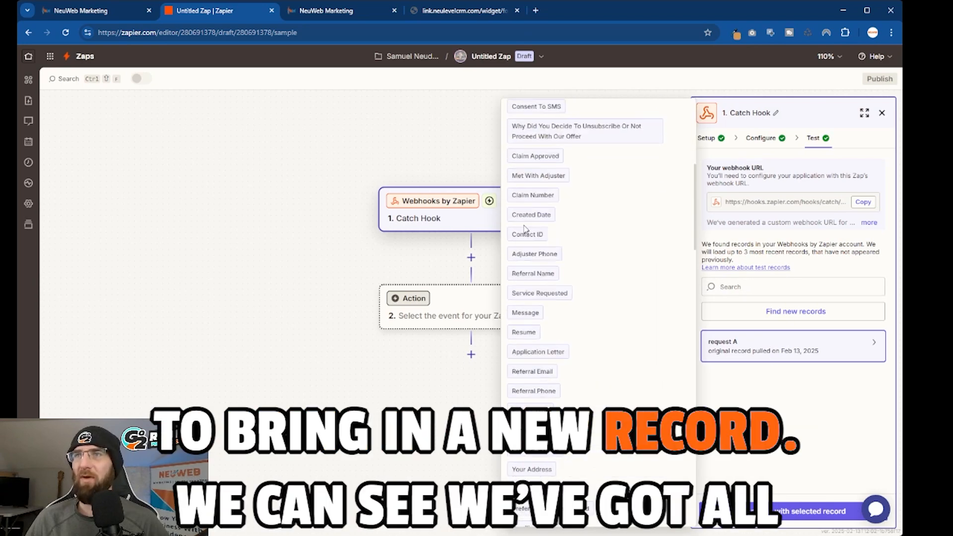
pyautogui.scroll(12, 561, 221)
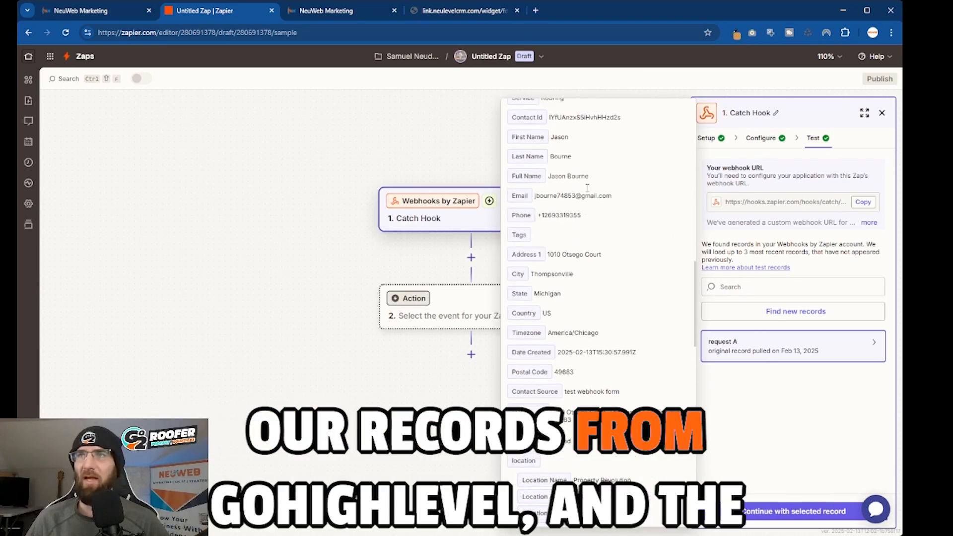
# Continue with the received request record and choose LeadConnector as the app for the Zap's action step.
pyautogui.click(792, 462)
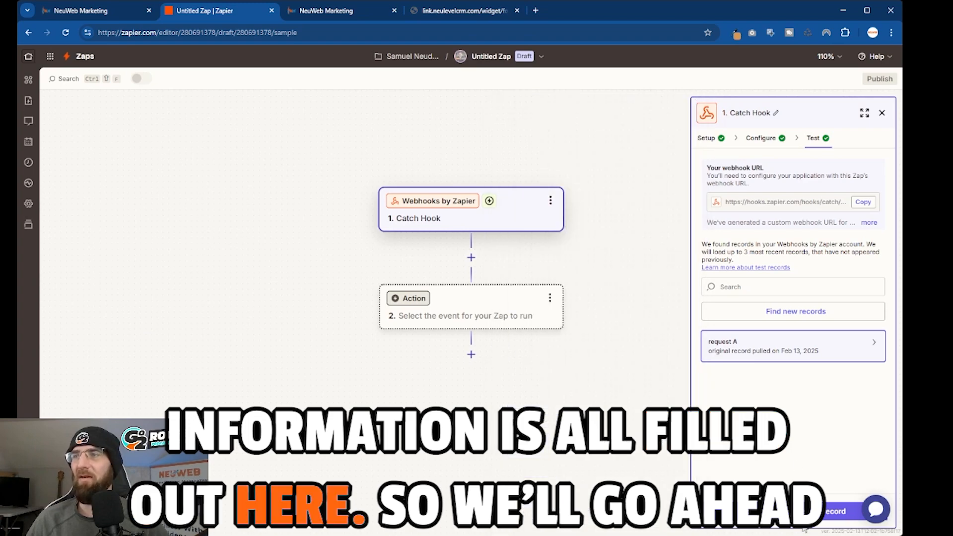
pyautogui.click(839, 511)
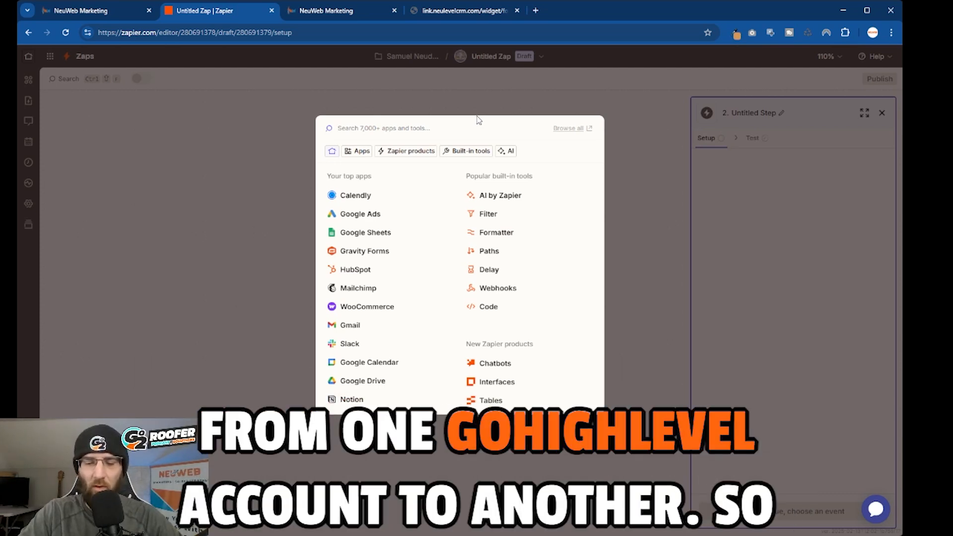
pyautogui.write('lead')
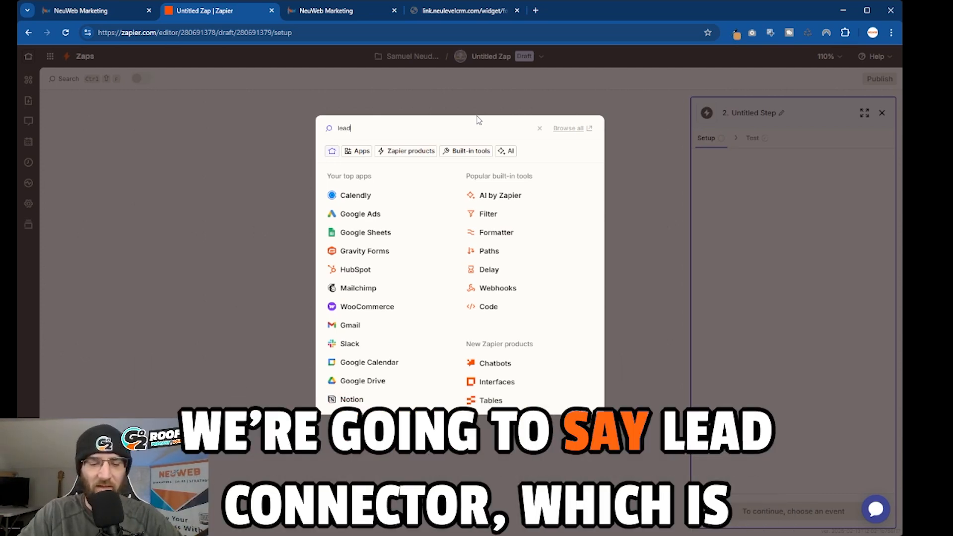
pyautogui.write('conn')
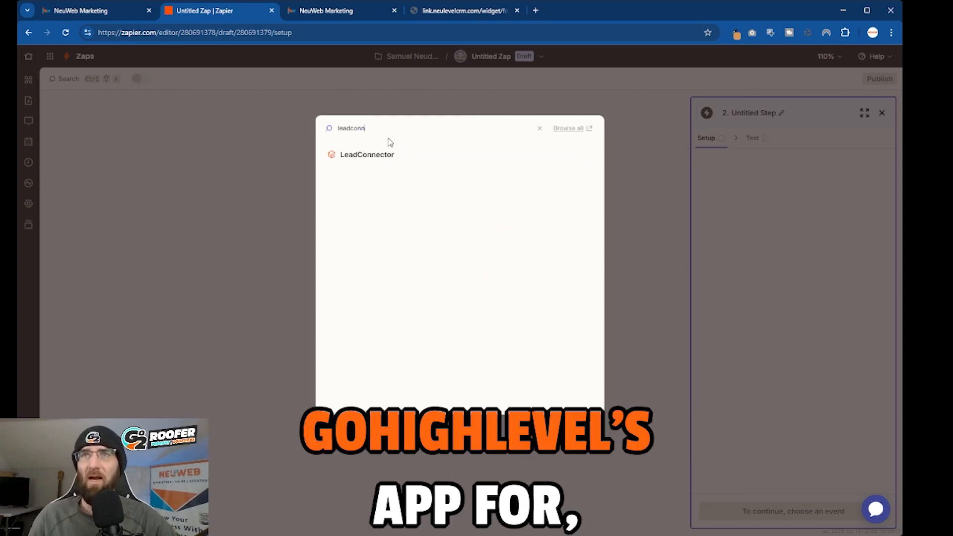
pyautogui.click(359, 158)
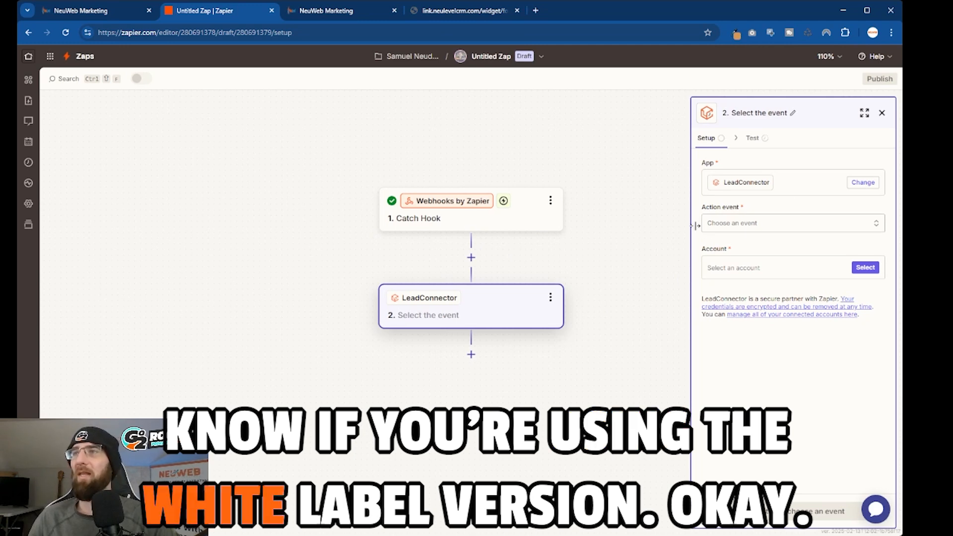
# Set the action event to Add/Update Contact, select the GHL Property Rev account, and continue to the field configuration.
pyautogui.click(774, 227)
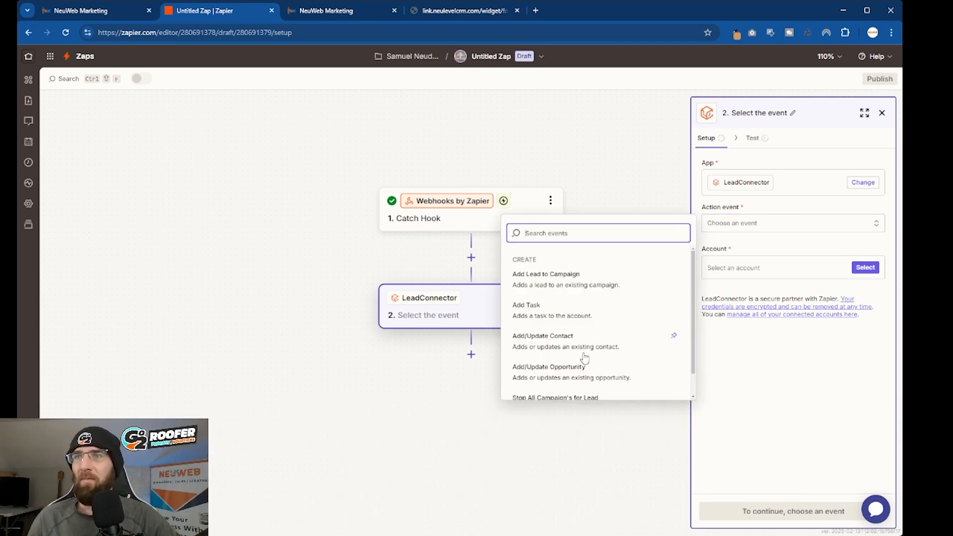
pyautogui.click(556, 339)
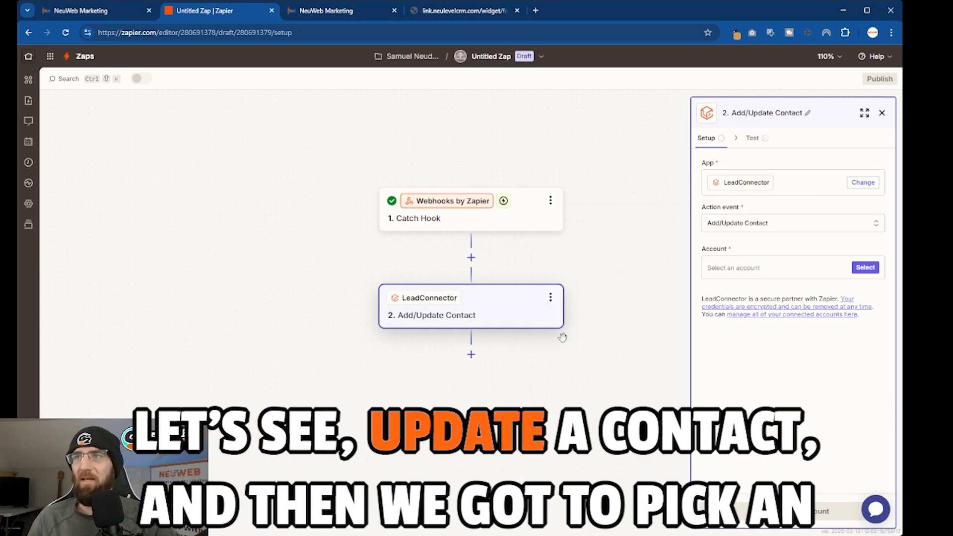
pyautogui.click(798, 269)
pyautogui.click(542, 329)
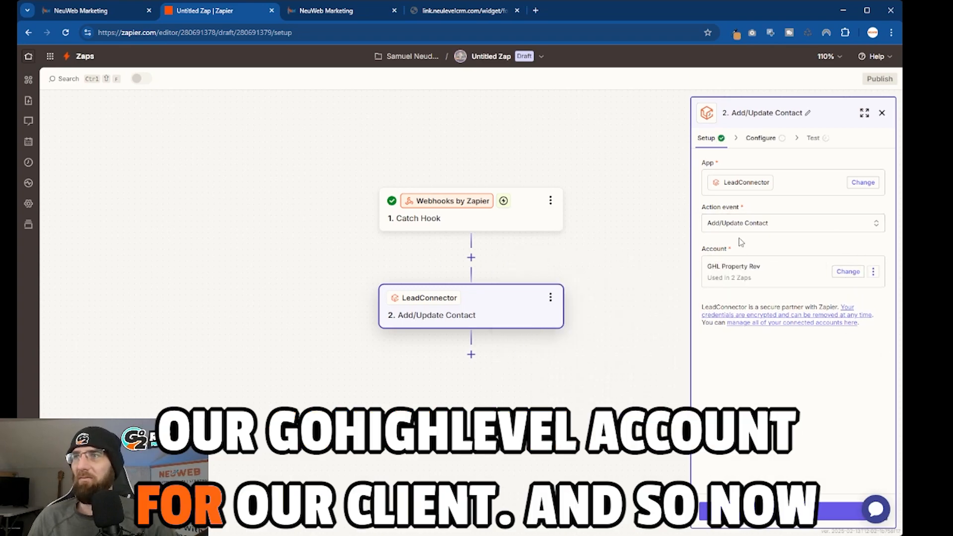
pyautogui.click(450, 10)
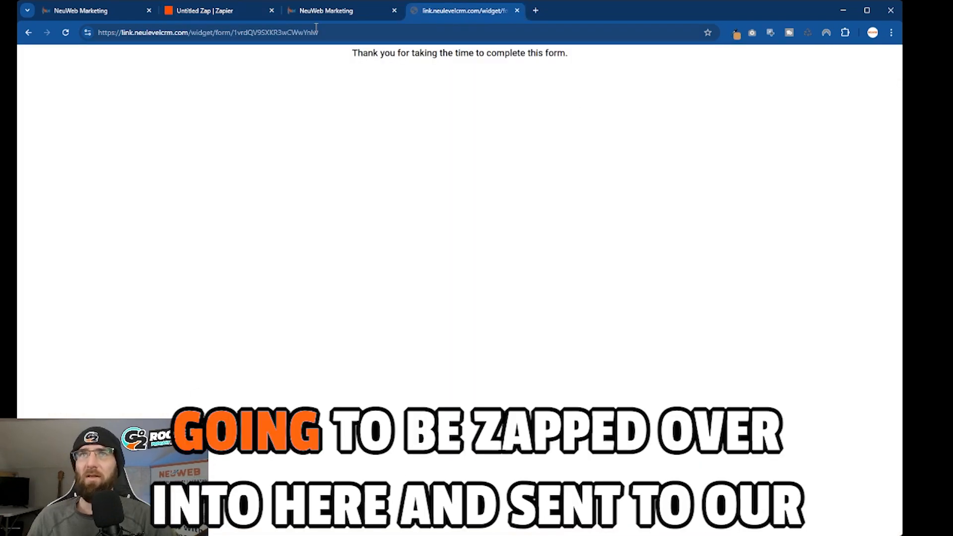
pyautogui.click(188, 14)
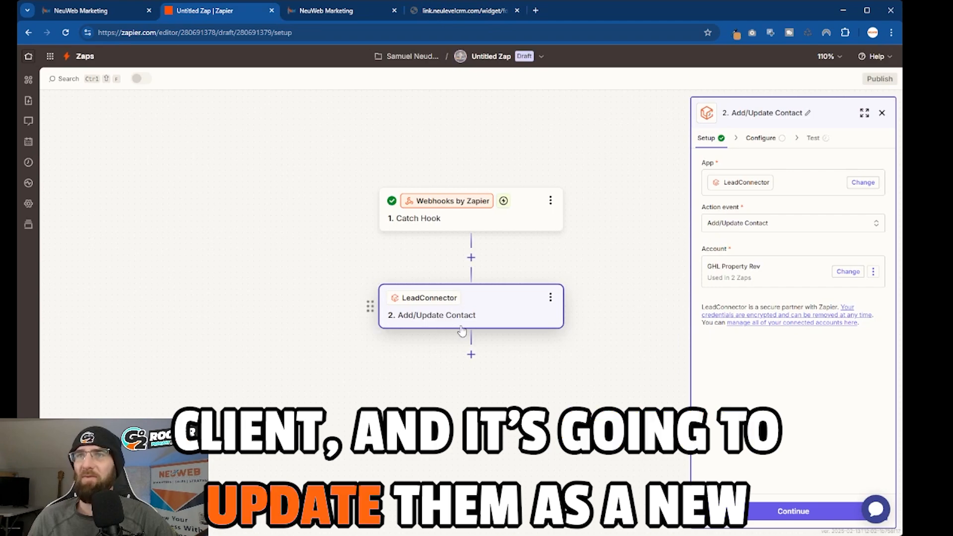
pyautogui.click(784, 511)
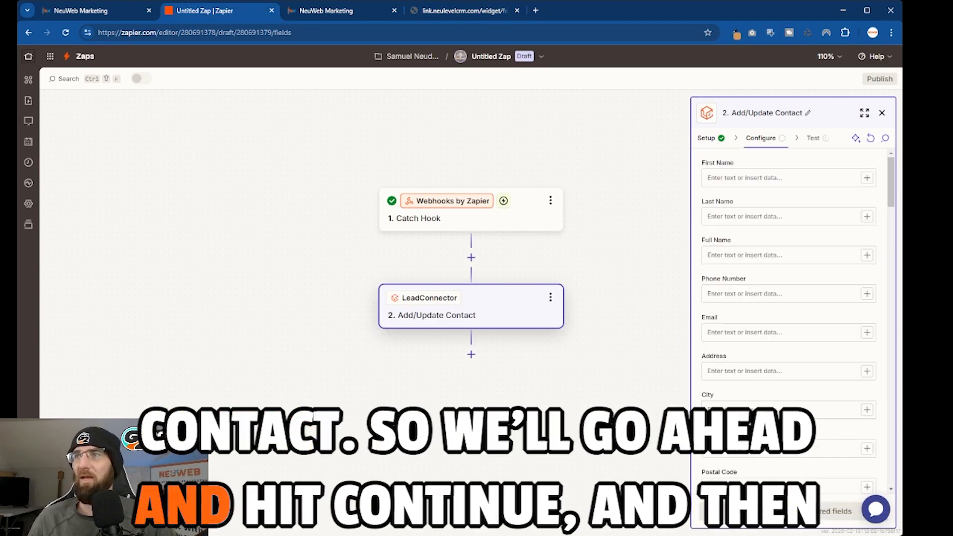
# Map the contact's First Name, Last Name and Full Name to the matching Catch Hook fields.
pyautogui.click(862, 181)
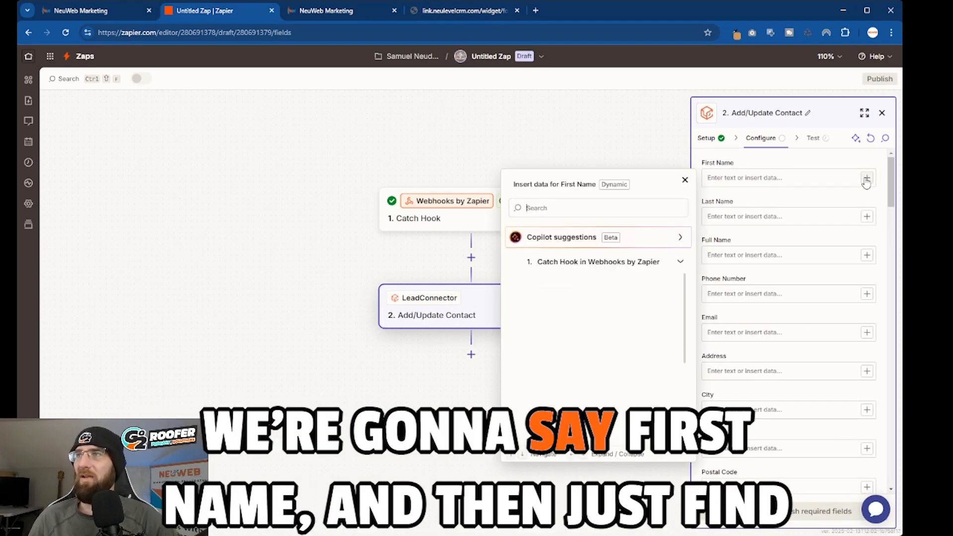
pyautogui.click(575, 305)
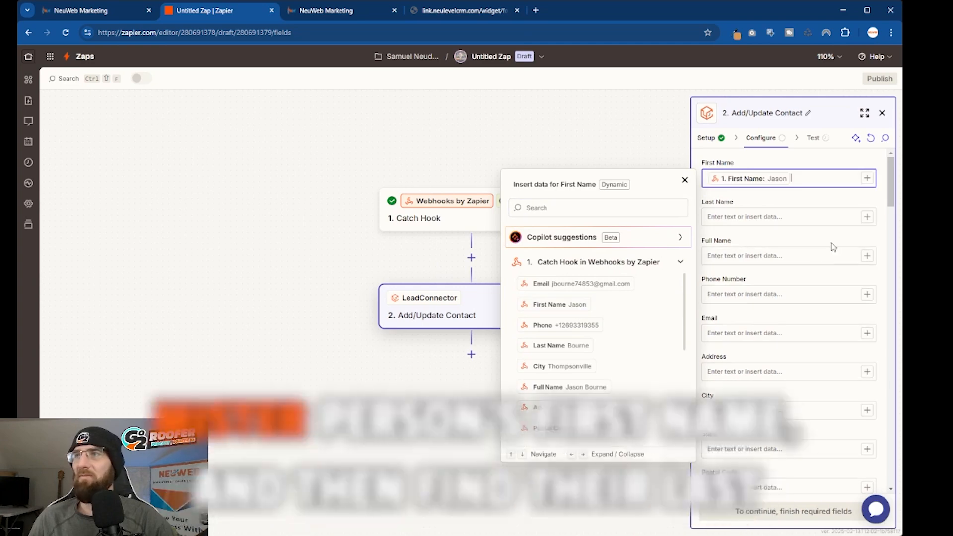
pyautogui.click(867, 217)
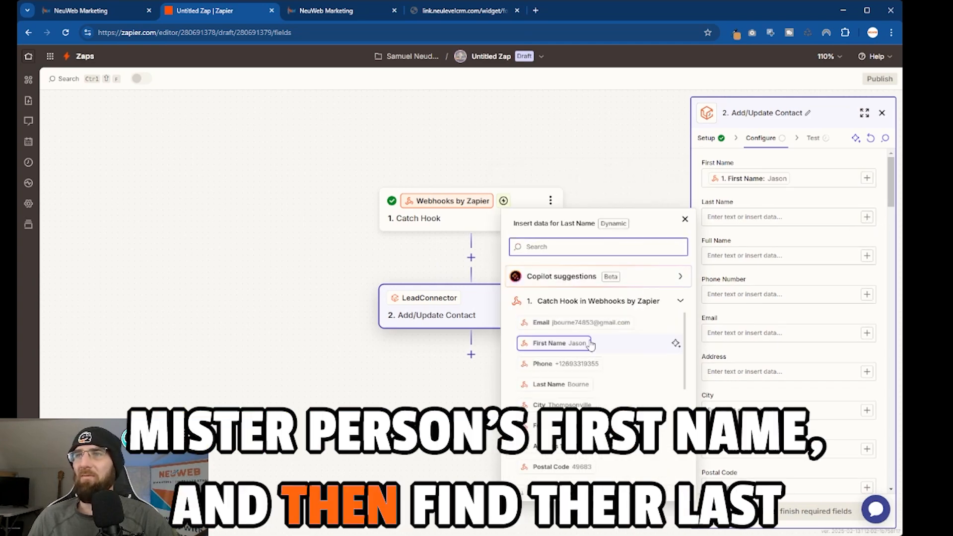
pyautogui.click(577, 391)
pyautogui.click(868, 258)
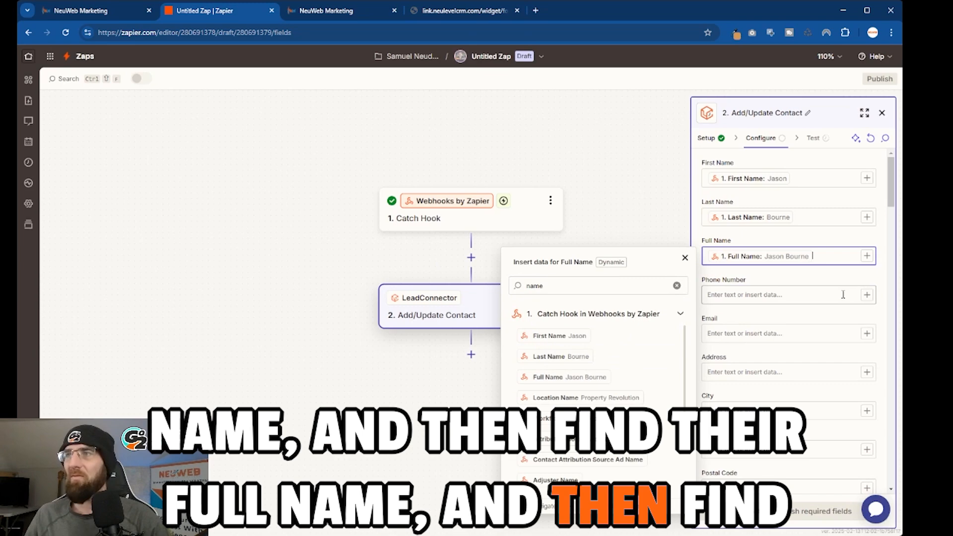
# Map the phone number, email, address, city, state and postal code to the webhook data, using Address 1 and Location State.
pyautogui.click(844, 295)
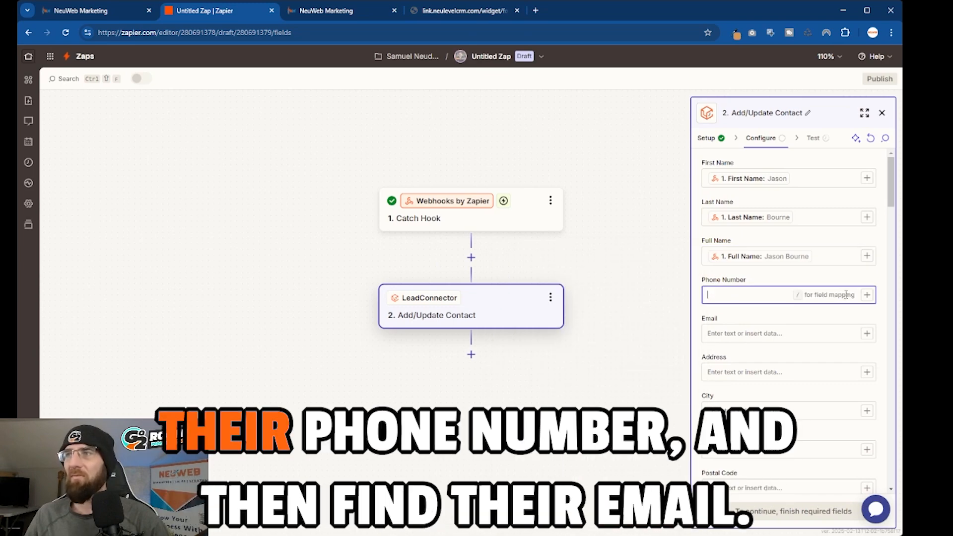
pyautogui.click(867, 295)
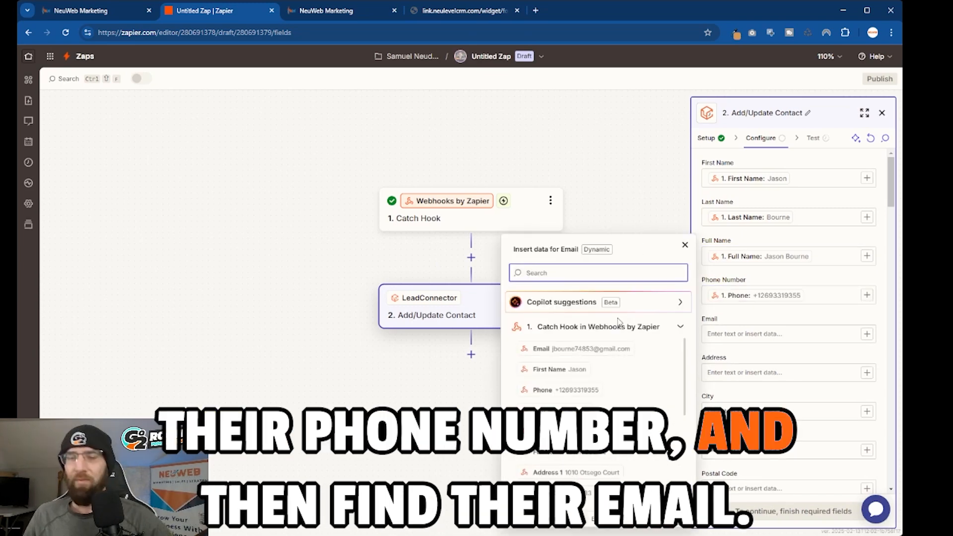
pyautogui.write('ema')
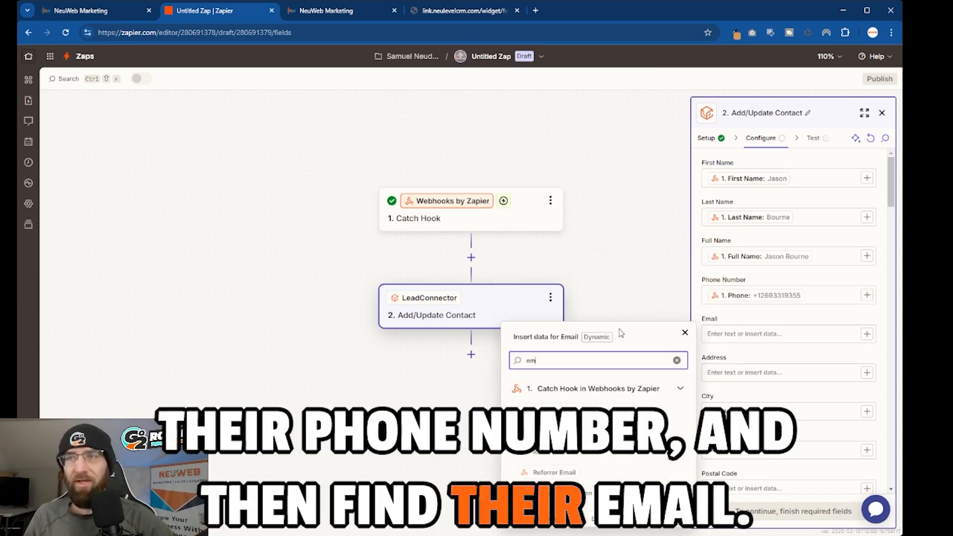
pyautogui.click(571, 411)
pyautogui.click(573, 370)
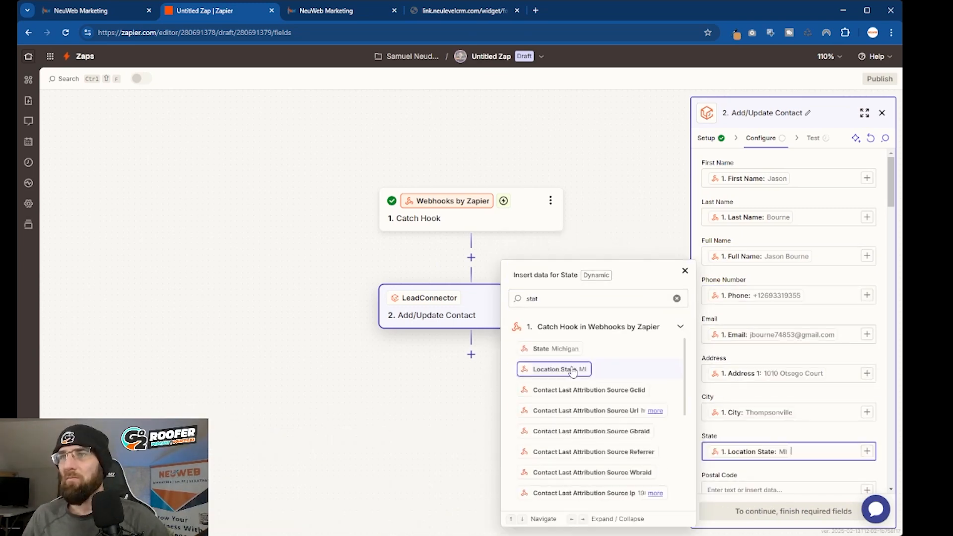
pyautogui.press('BackSpace')
pyautogui.scroll(-4, 783, 457)
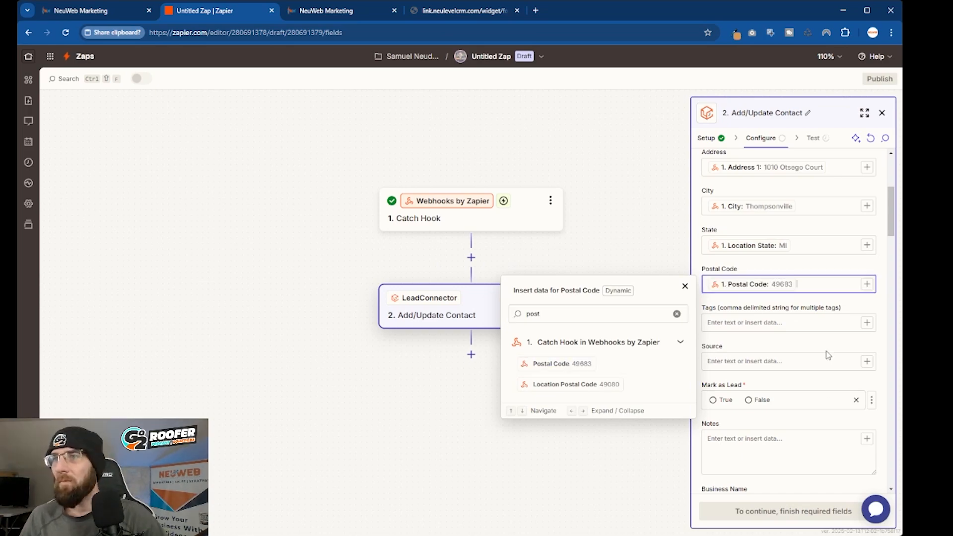
# Set the contact's Source to Go2 Roofer and Mark as Lead to True.
pyautogui.click(828, 357)
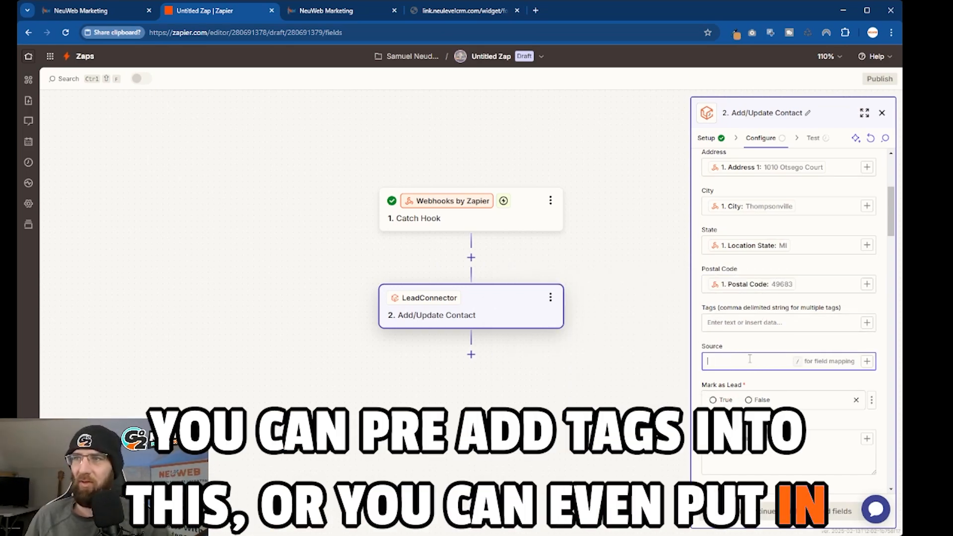
pyautogui.write('Neu')
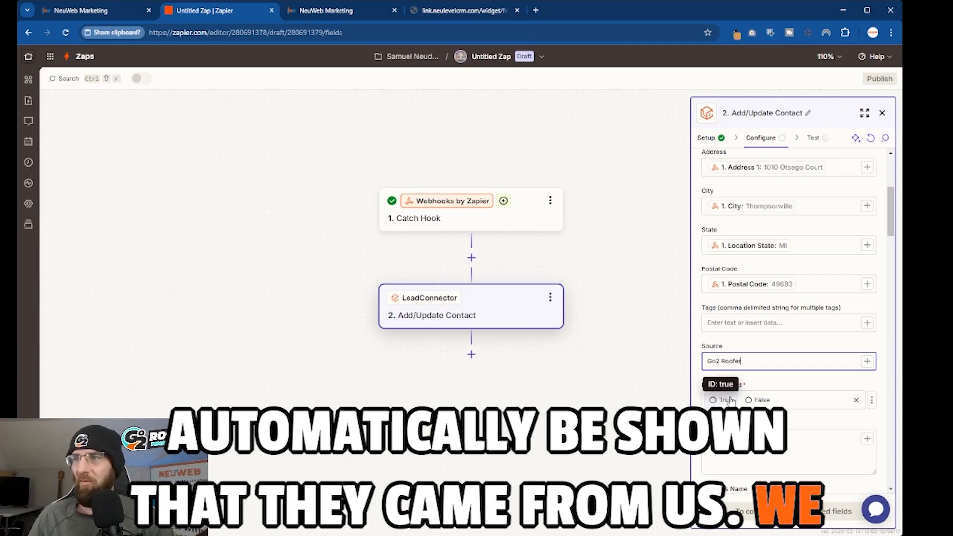
pyautogui.click(715, 400)
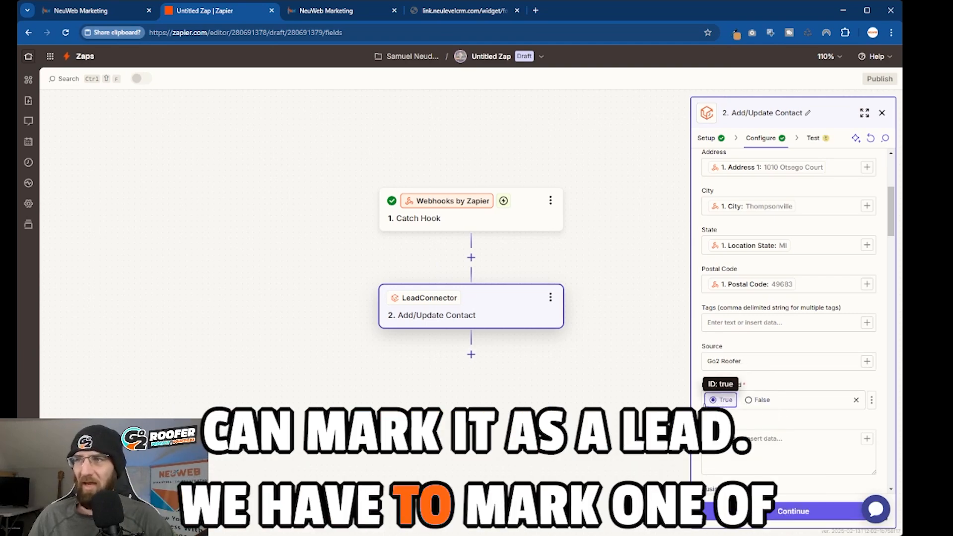
pyautogui.scroll(-3, 802, 420)
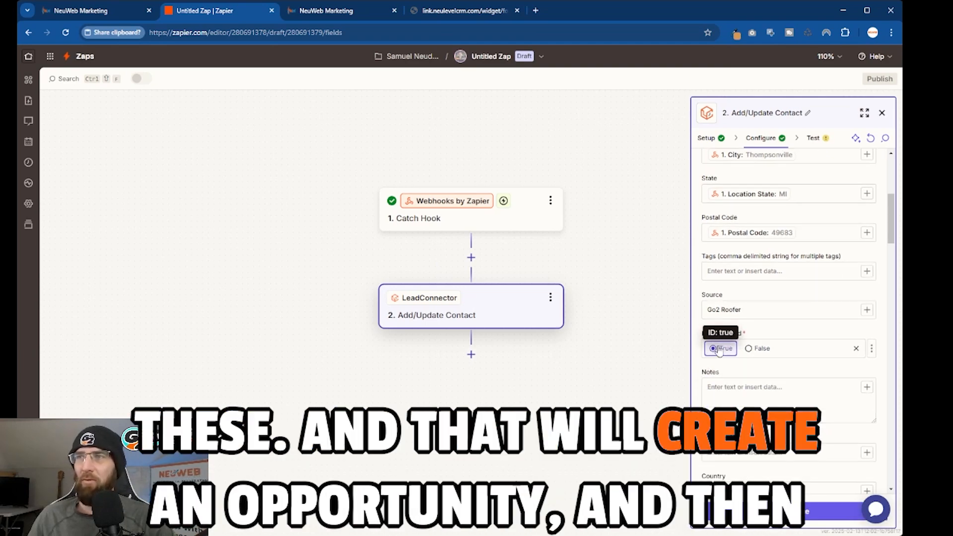
pyautogui.scroll(-1, 737, 377)
pyautogui.click(746, 295)
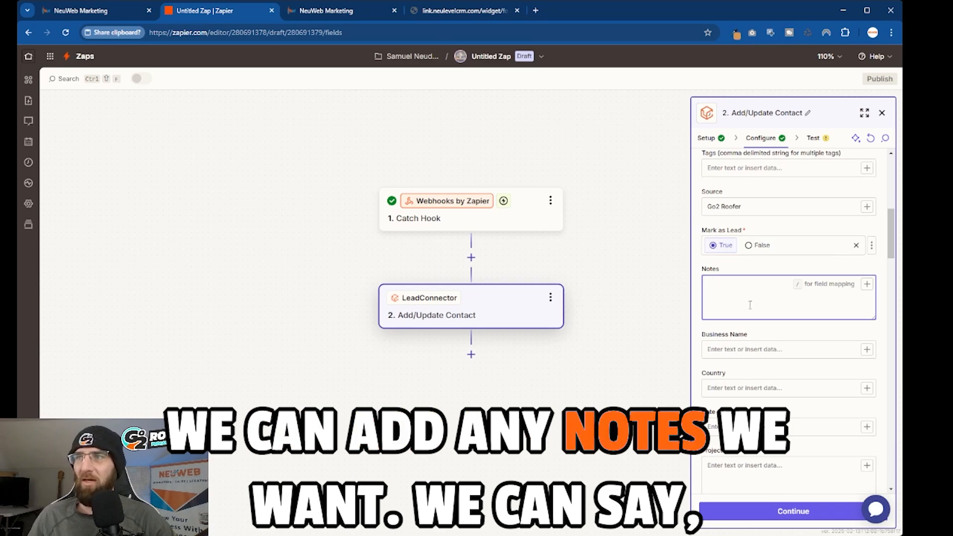
pyautogui.write('Roofing')
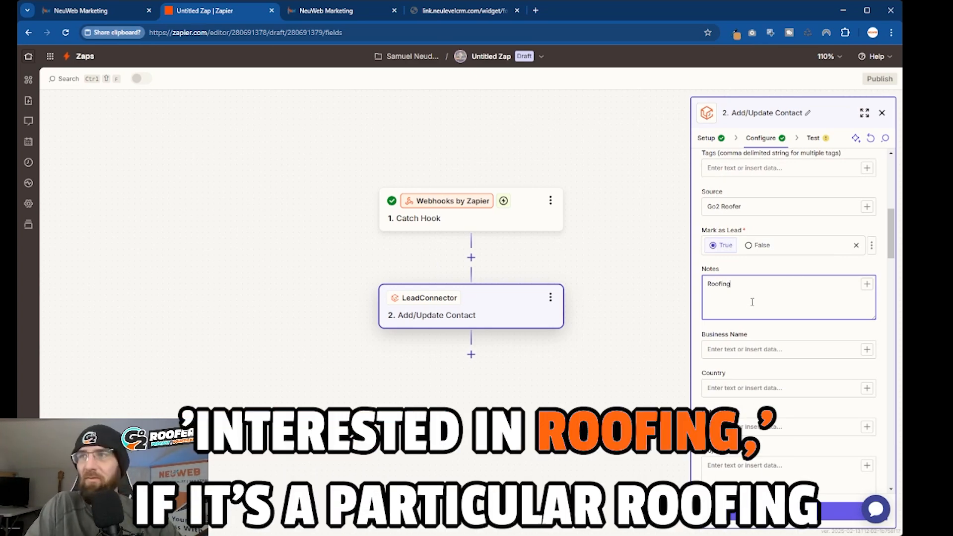
pyautogui.press('BackSpace')
pyautogui.press('BackSpace')
pyautogui.press('BackSpace')
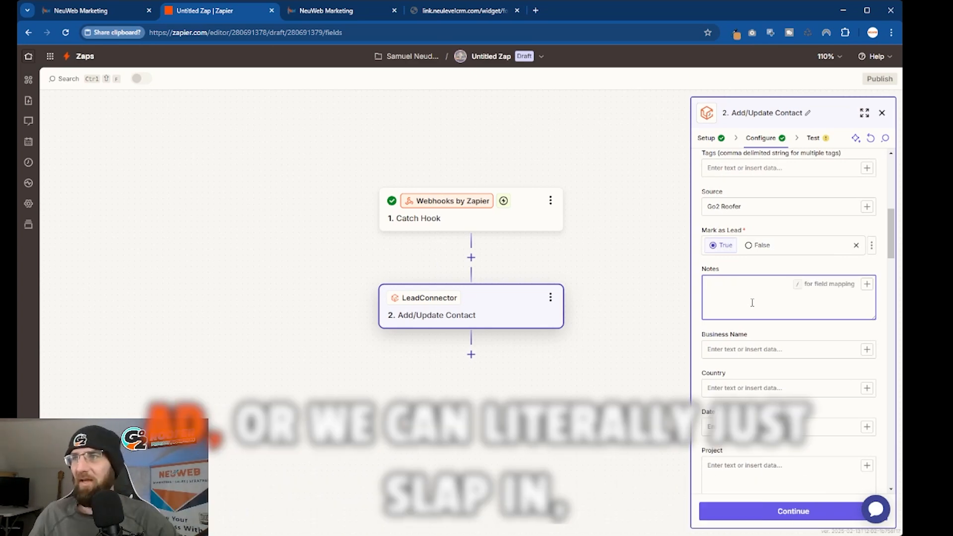
# Find the Catch Hook's Service field and insert it into the contact's Notes.
pyautogui.click(867, 284)
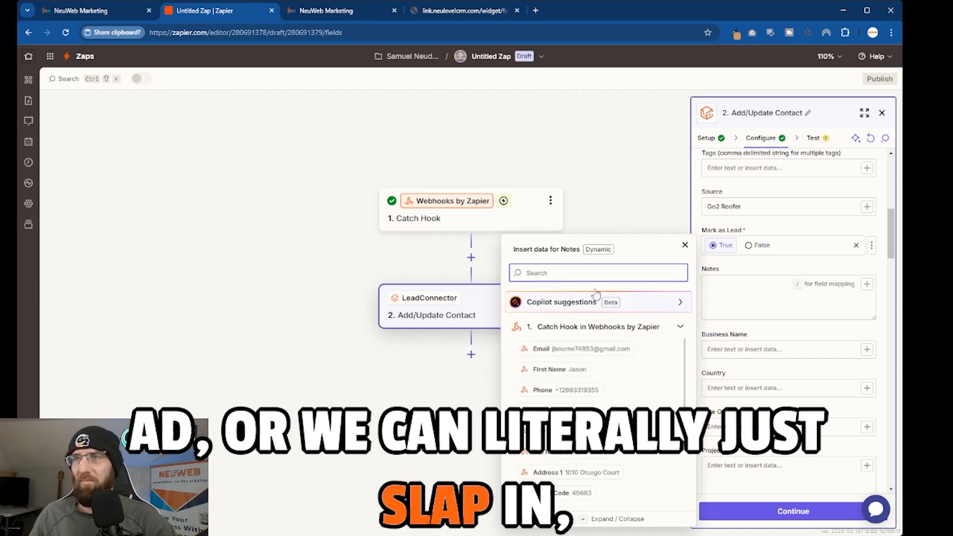
pyautogui.write('serve')
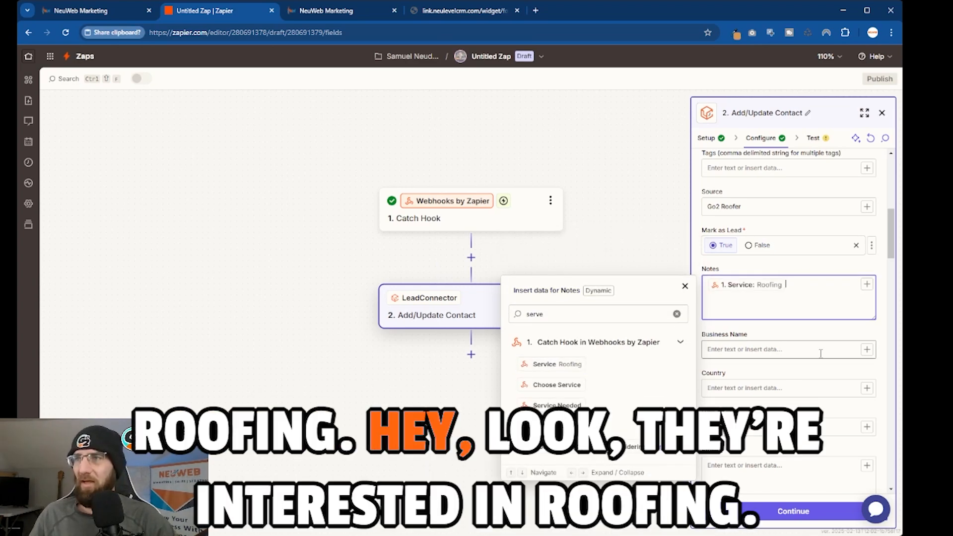
pyautogui.scroll(-3, 821, 348)
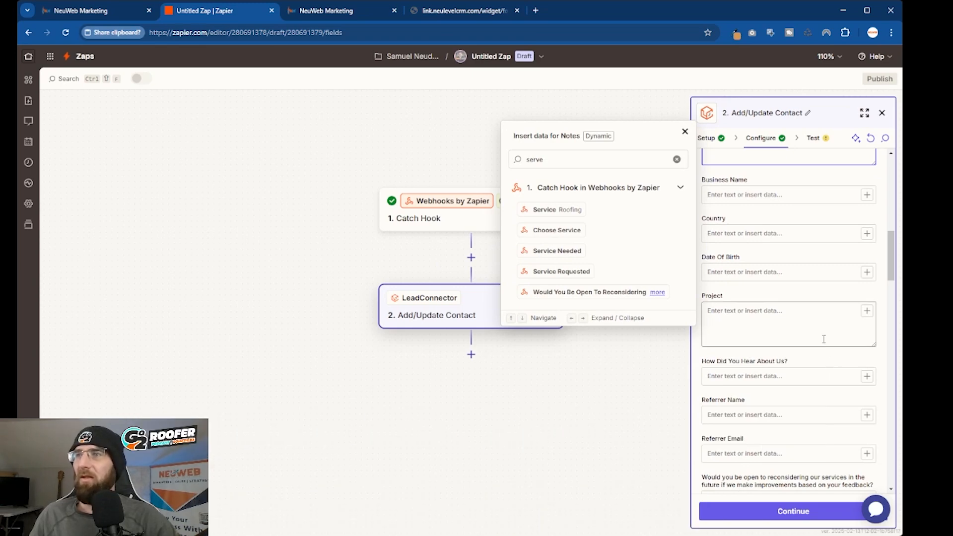
pyautogui.scroll(-5, 824, 339)
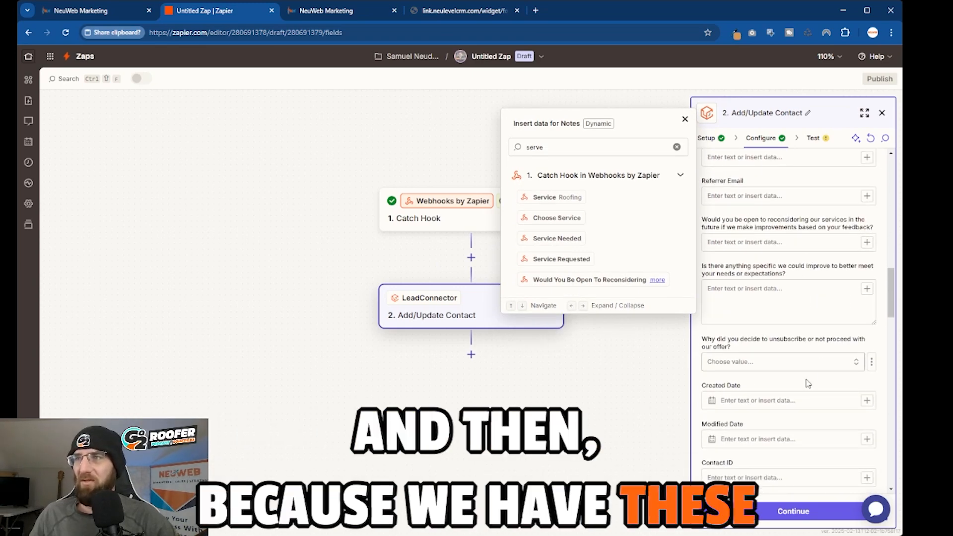
pyautogui.scroll(-4, 807, 383)
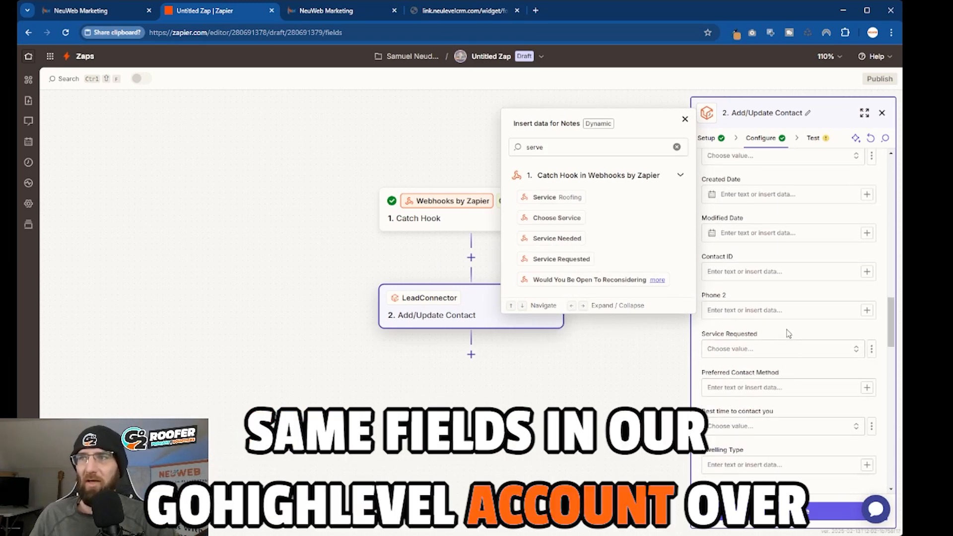
pyautogui.click(844, 356)
pyautogui.click(843, 356)
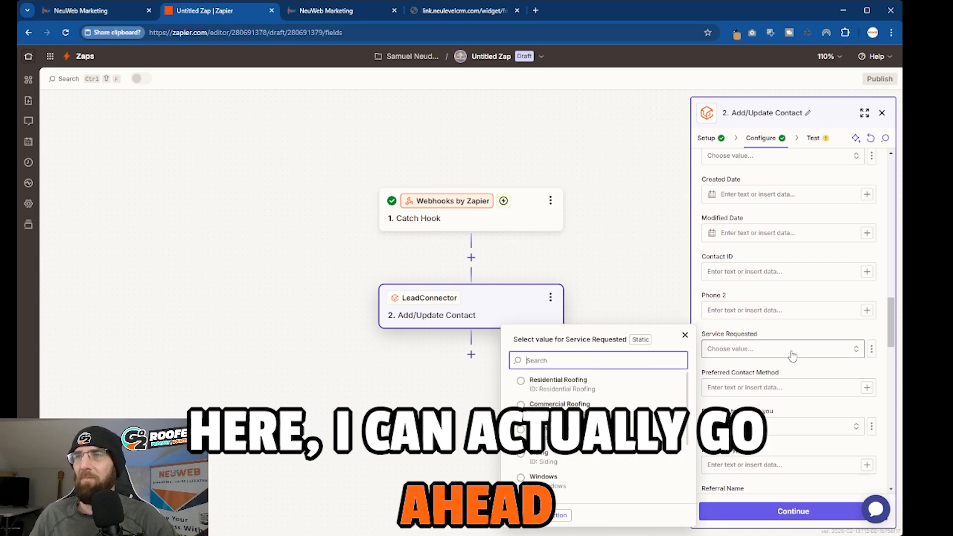
pyautogui.click(547, 383)
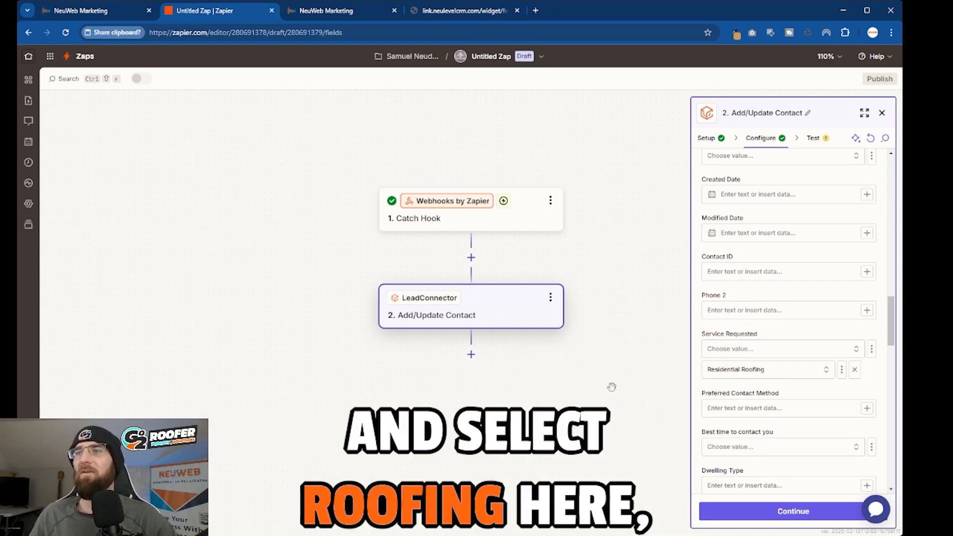
pyautogui.click(854, 370)
pyautogui.scroll(-1, 844, 391)
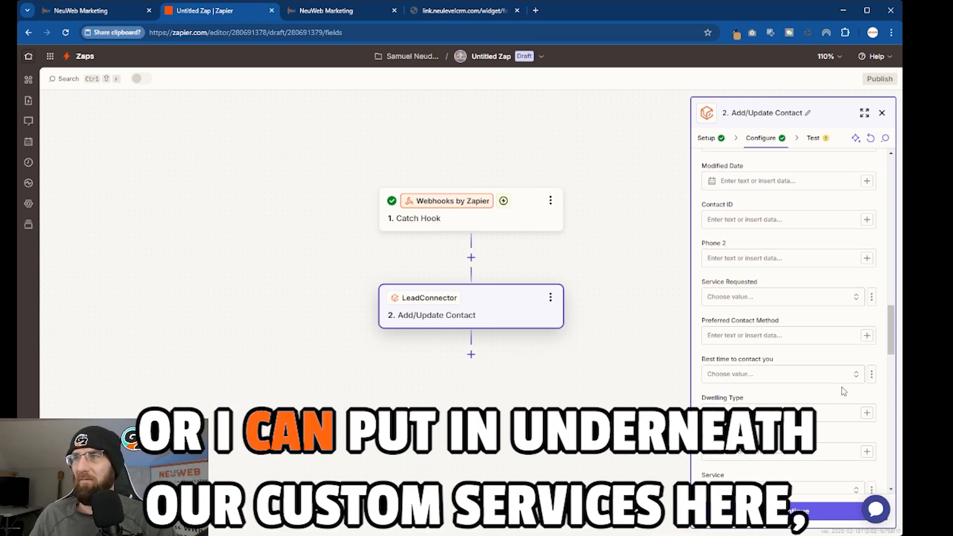
# Switch the contact's custom Service field to a custom value and map it to the Catch Hook's Service data.
pyautogui.scroll(-4, 843, 391)
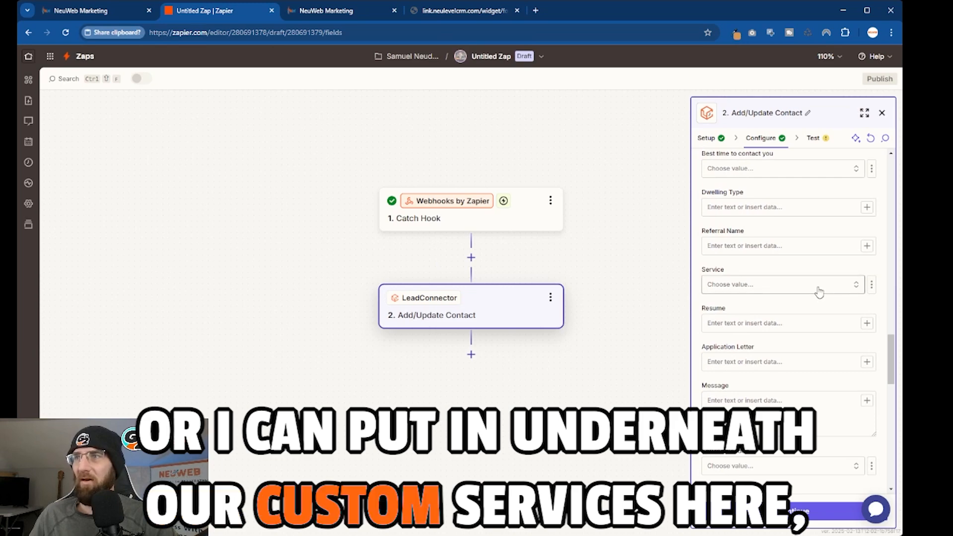
pyautogui.click(818, 289)
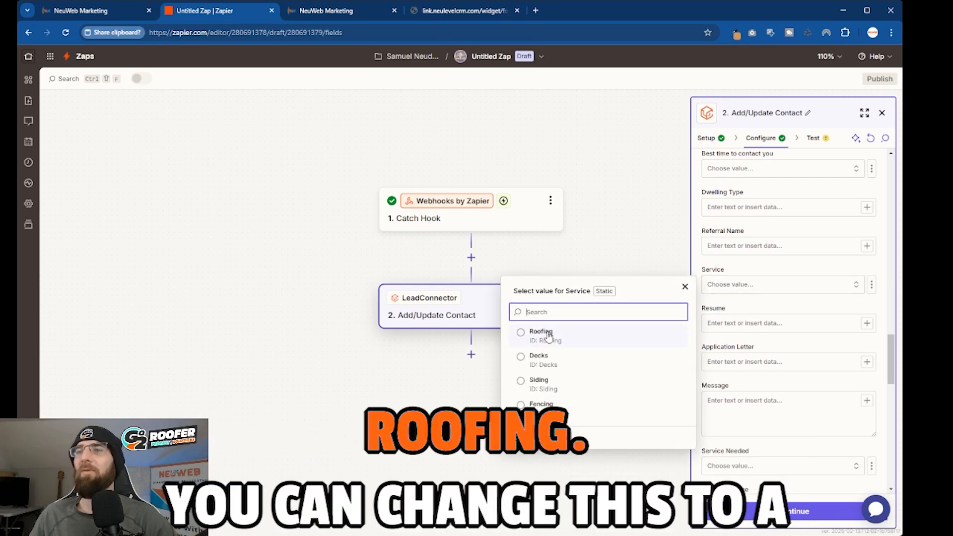
pyautogui.click(872, 284)
pyautogui.click(834, 339)
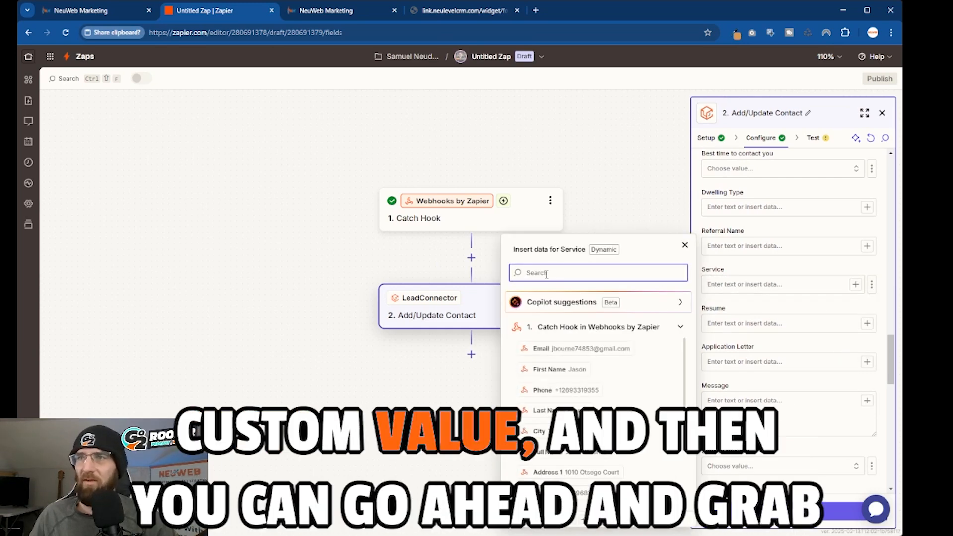
pyautogui.write('serv')
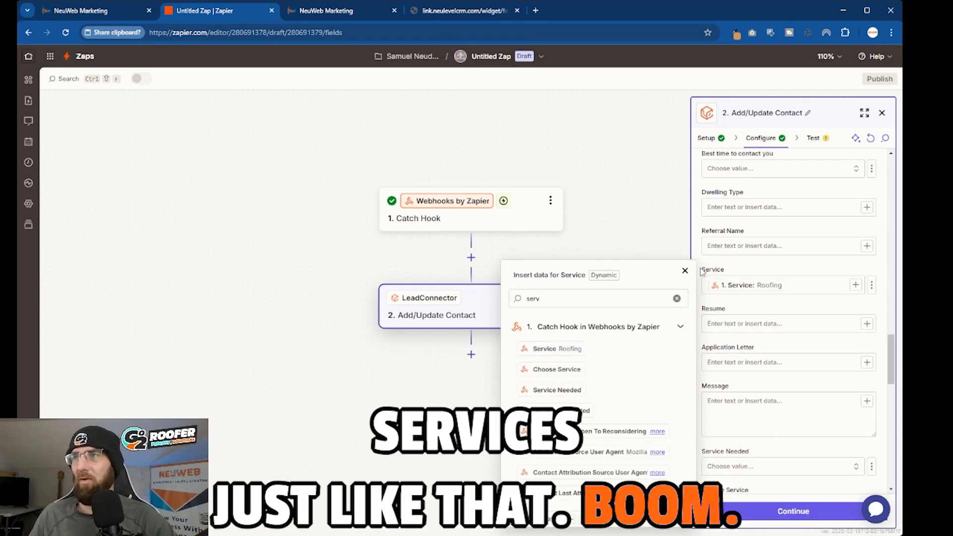
pyautogui.click(684, 270)
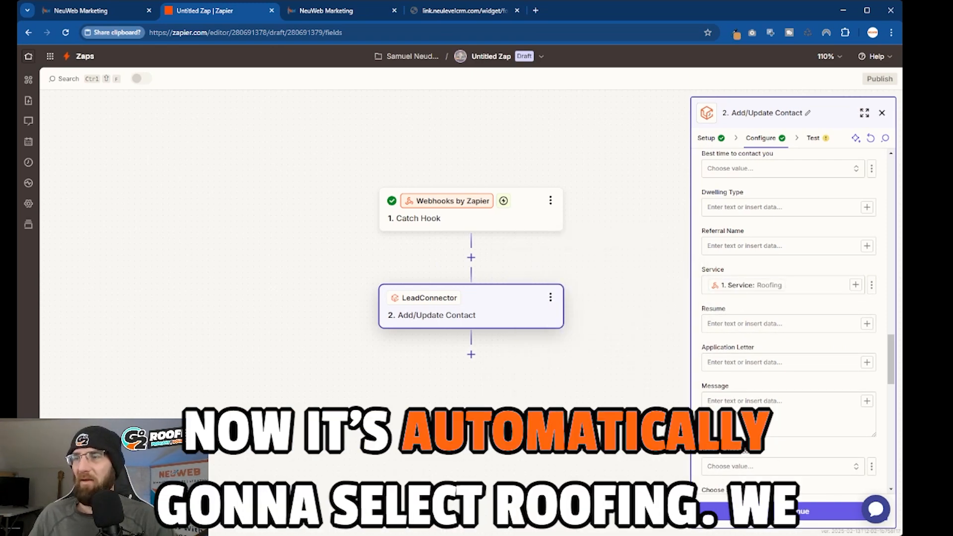
# Finish configuring the Add/Update Contact action and test it by sending the sample contact to LeadConnector.
pyautogui.click(822, 511)
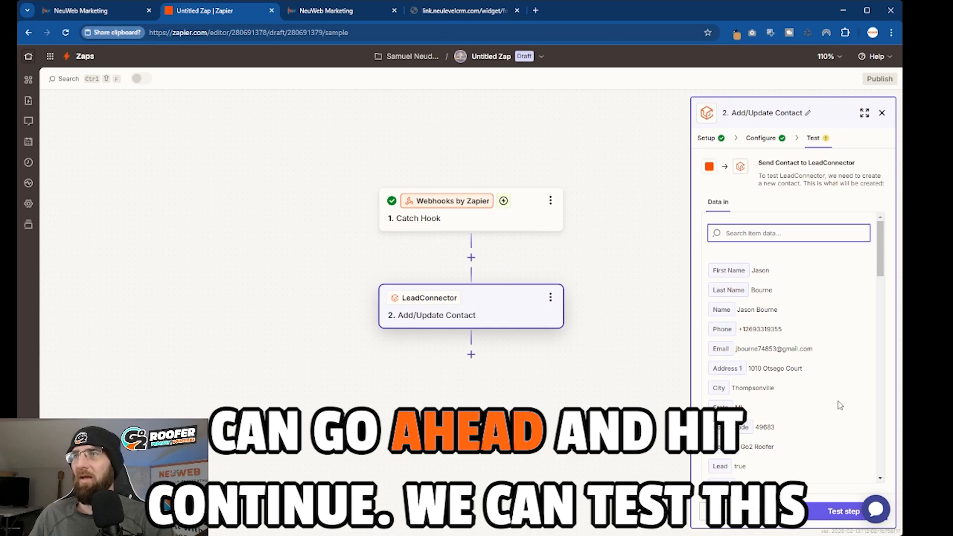
pyautogui.click(844, 511)
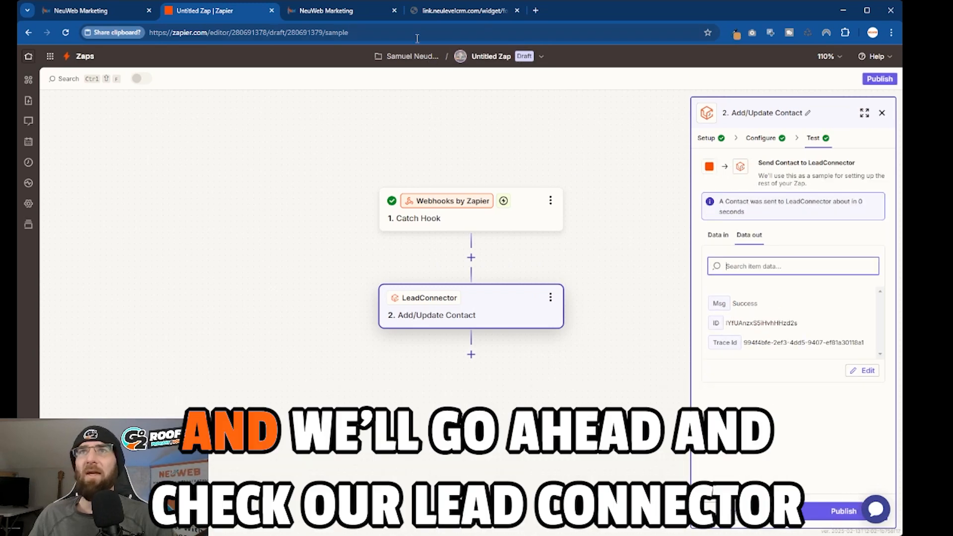
# Switch to the client's GoHighLevel contacts, reload the list and open the notes of the newest contact.
pyautogui.click(351, 11)
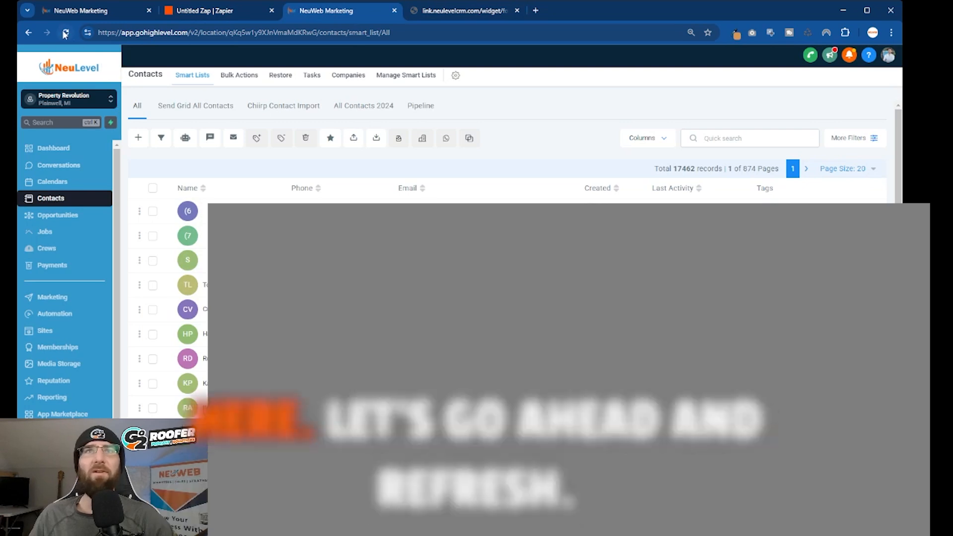
pyautogui.press('F5')
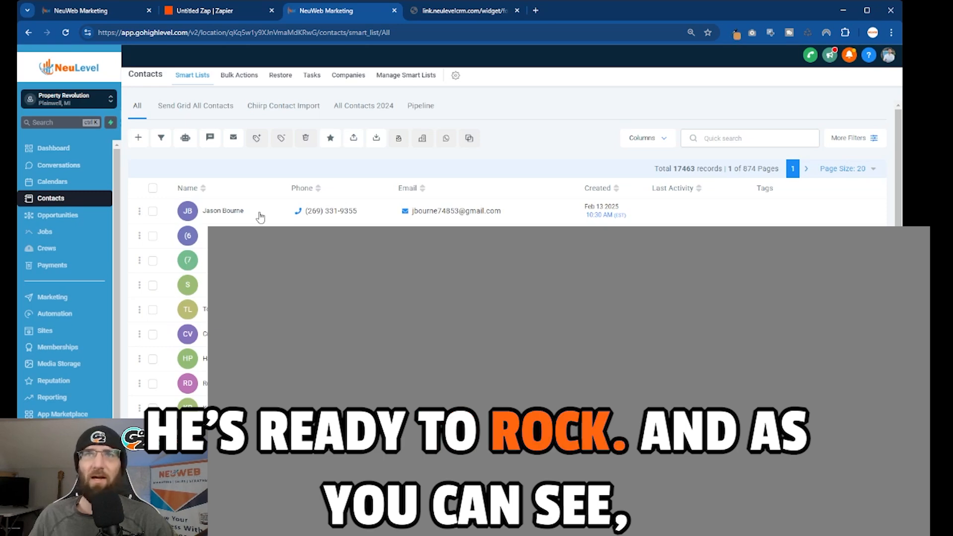
pyautogui.click(260, 217)
pyautogui.click(725, 107)
pyautogui.click(755, 107)
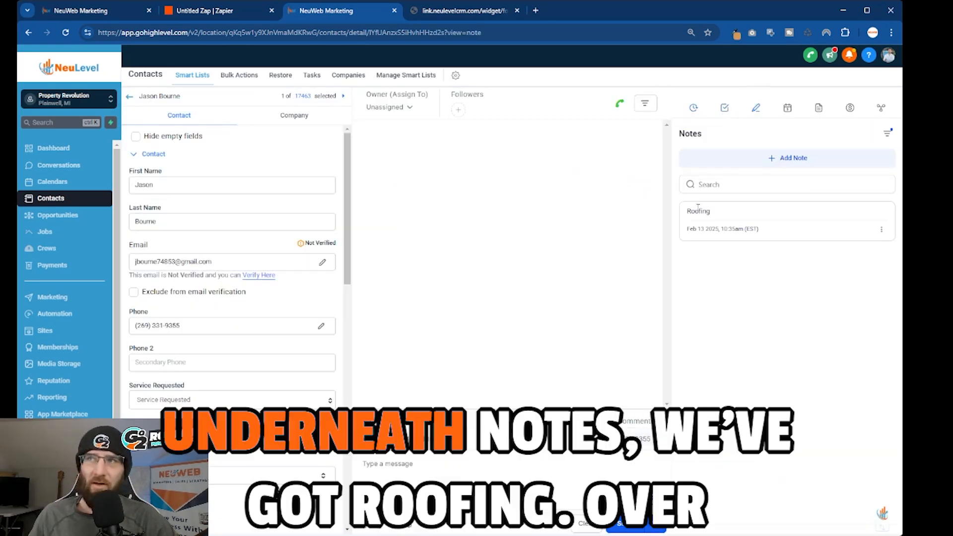
# Review the contact's detail fields, including Contact Source, Contact Type and Service Requested.
pyautogui.scroll(-7, 211, 275)
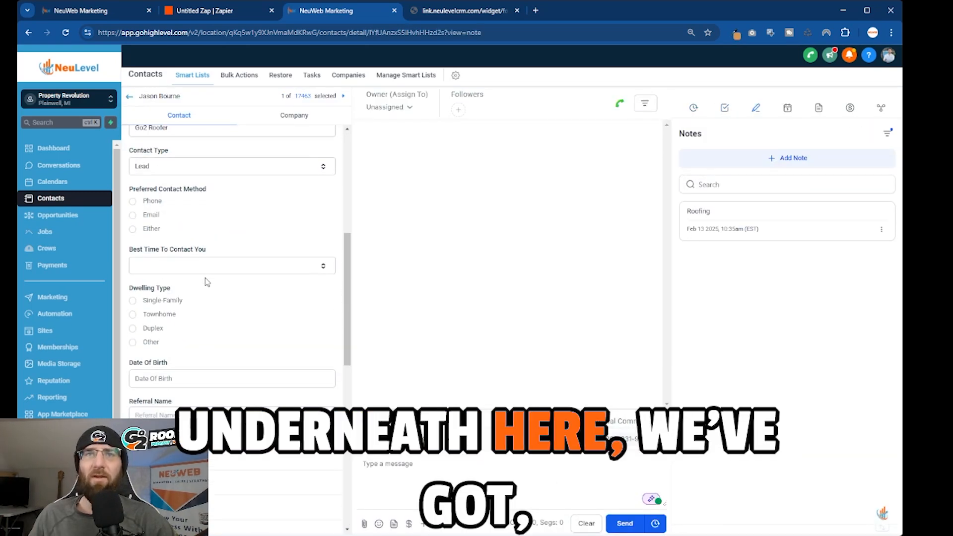
pyautogui.scroll(2, 223, 252)
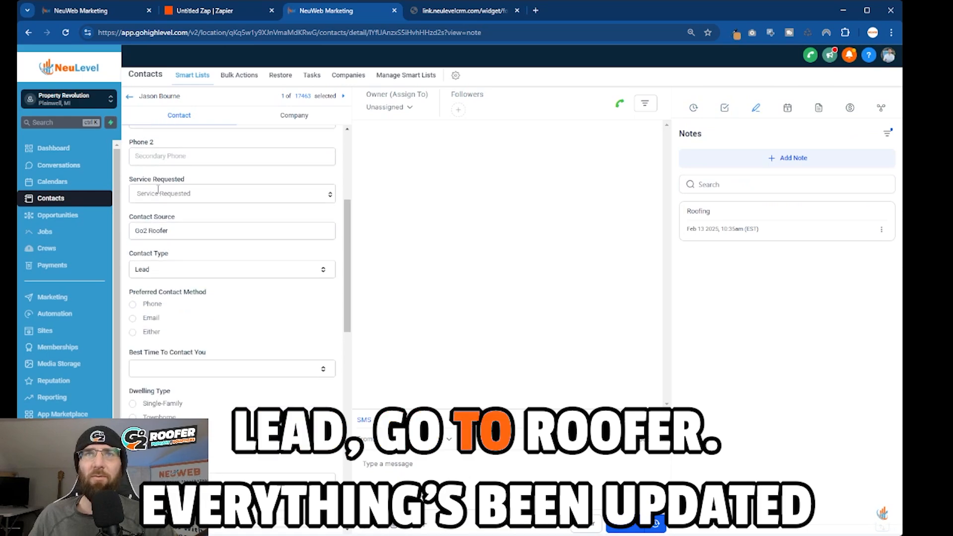
pyautogui.scroll(4, 292, 248)
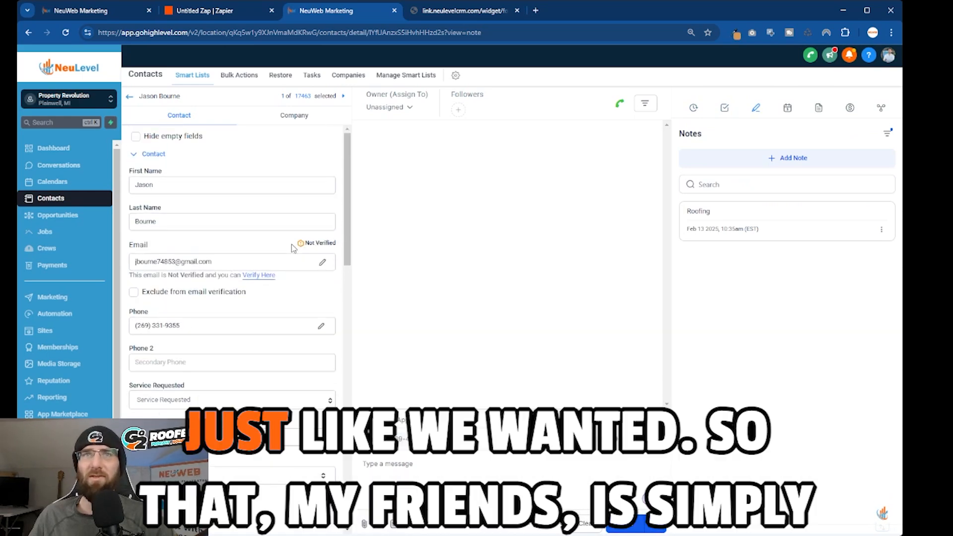